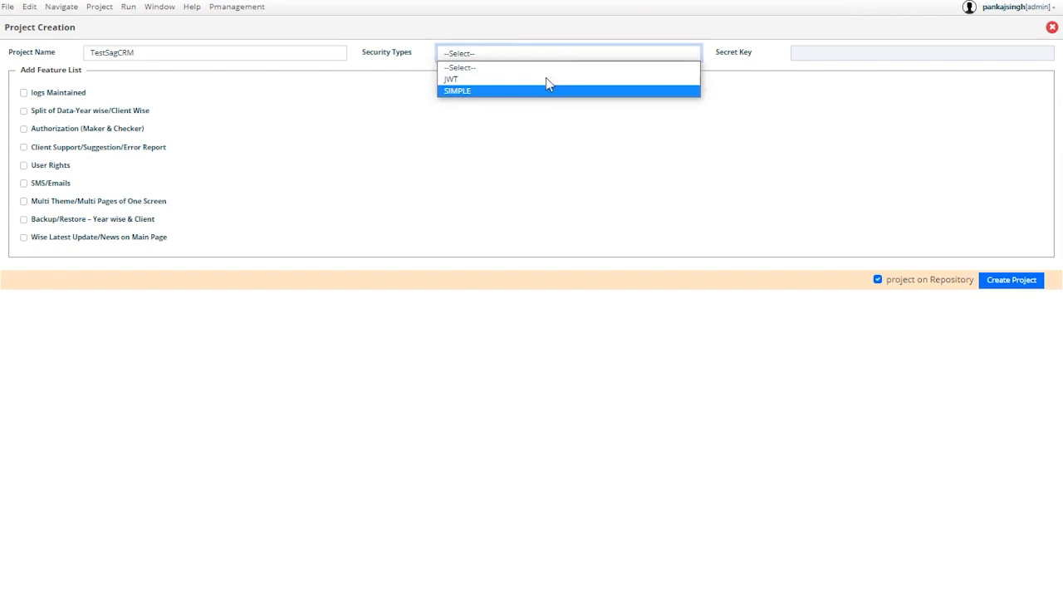
# Set the security type of the new TestSagCRM project to SIMPLE
pyautogui.press('Return')
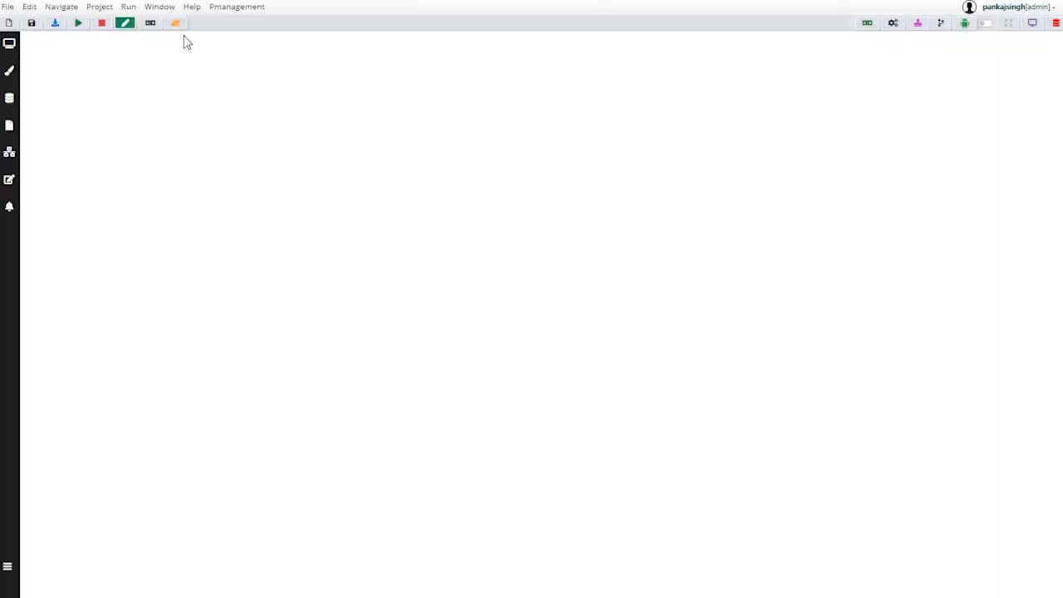
# Open the Assign Project form in project management and choose the project TestSagCRM
pyautogui.click(217, 9)
pyautogui.click(228, 23)
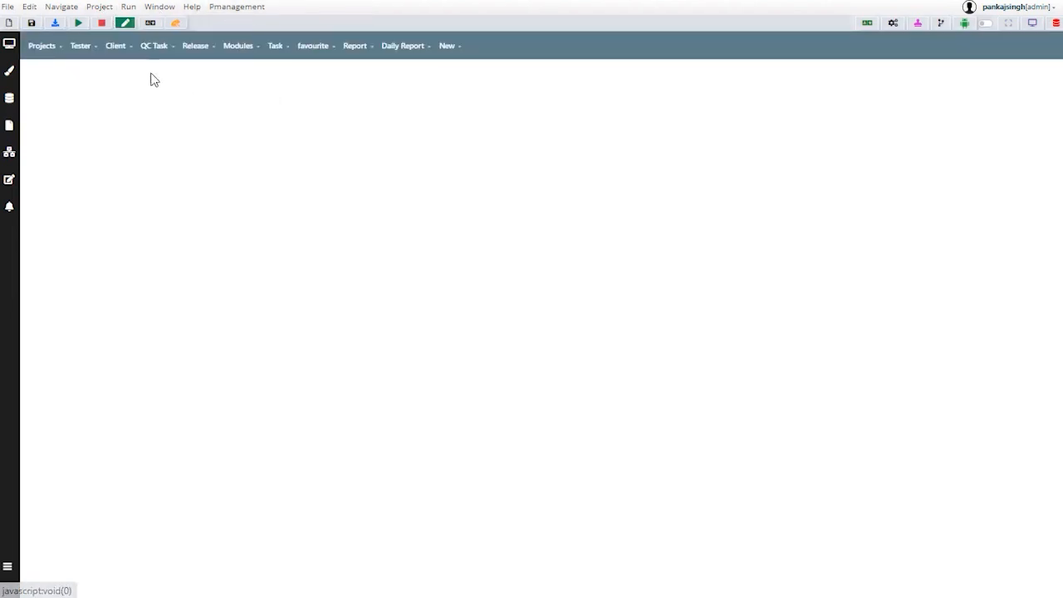
pyautogui.click(50, 49)
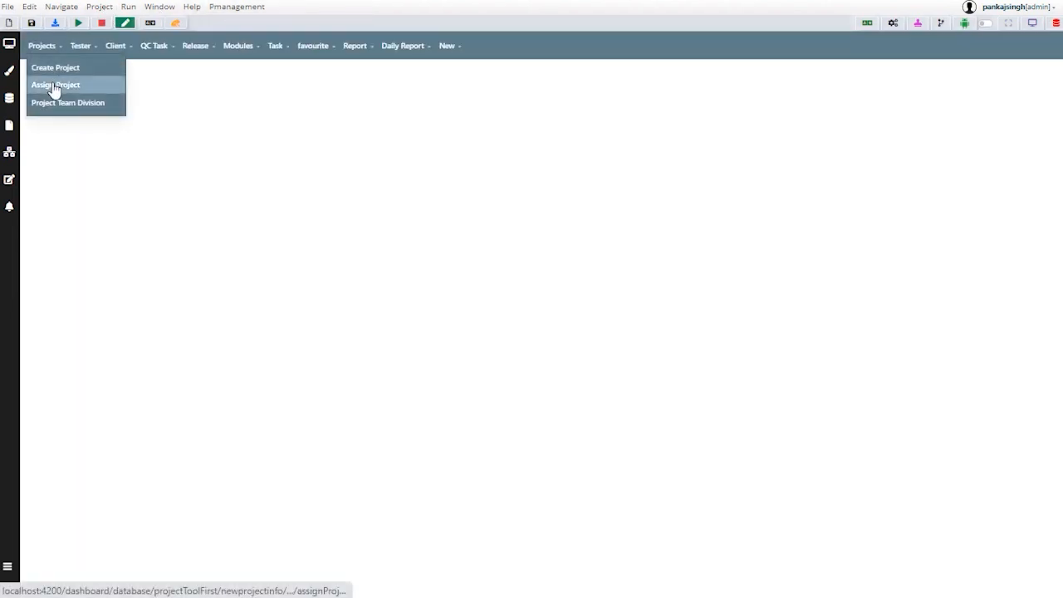
pyautogui.click(53, 86)
pyautogui.click(233, 75)
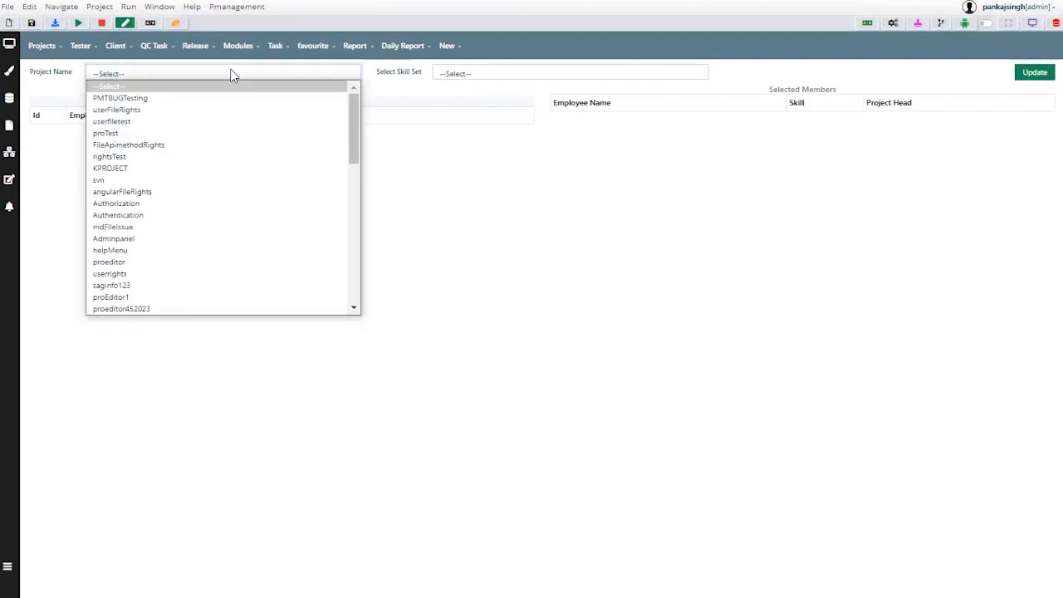
pyautogui.scroll(-10, 207, 233)
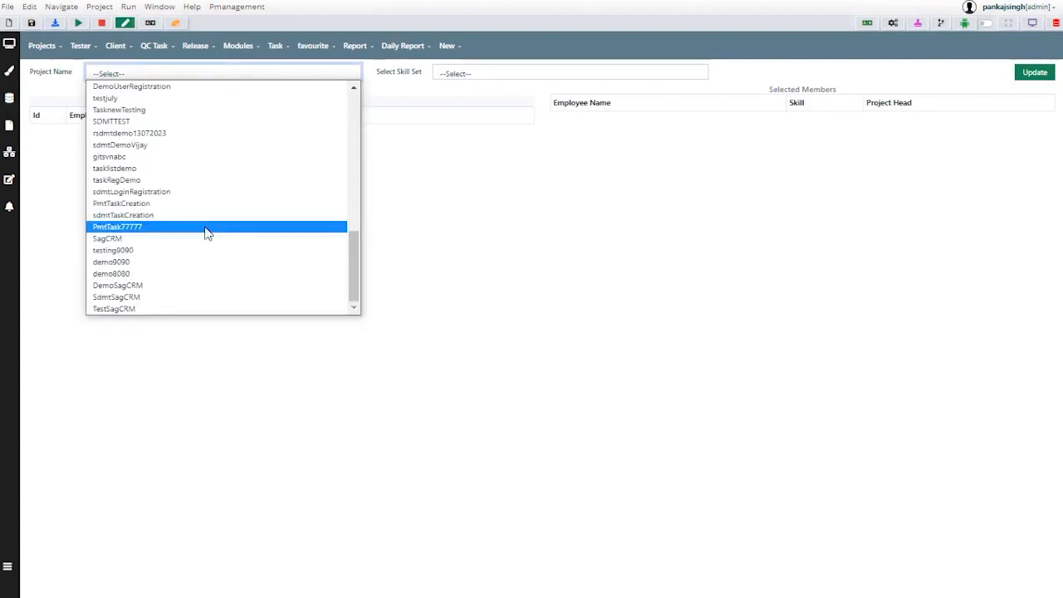
pyautogui.click(197, 319)
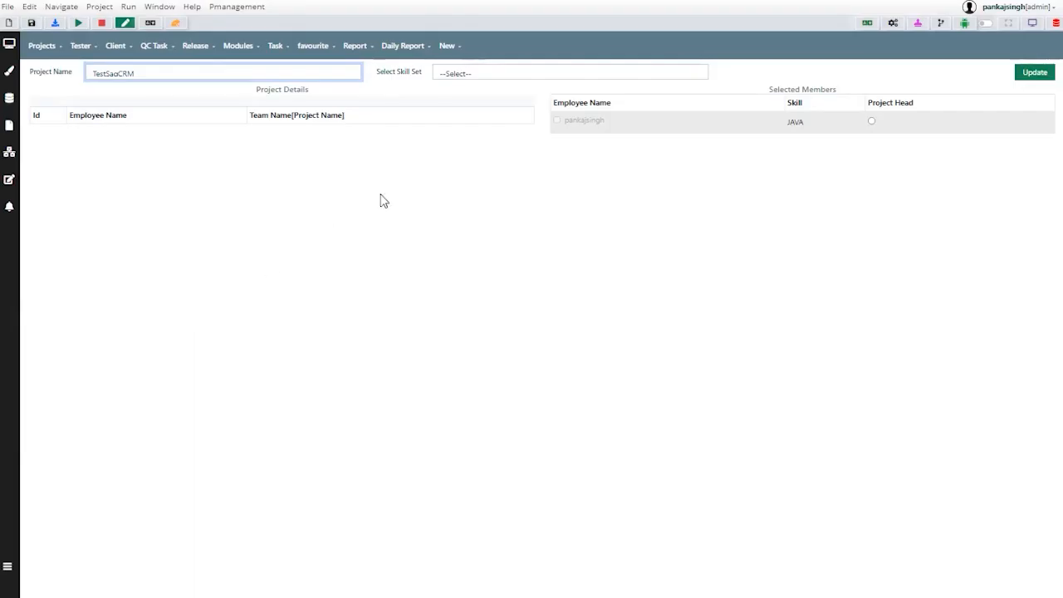
# List the employees with the JAVA skill set and add the first, fifth and ninth listed employees to the project's selected members
pyautogui.click(486, 77)
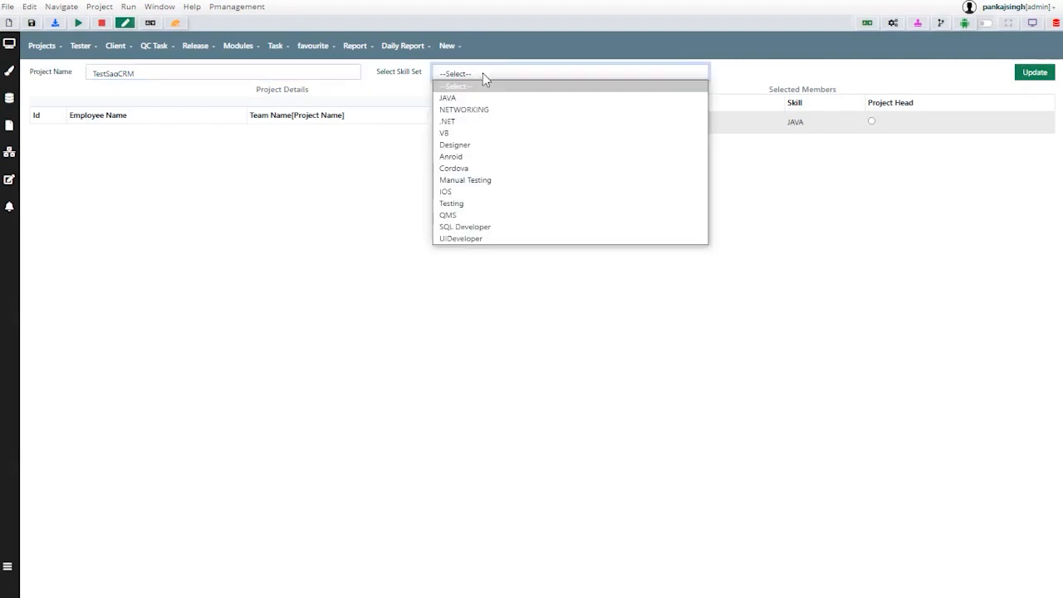
pyautogui.click(475, 101)
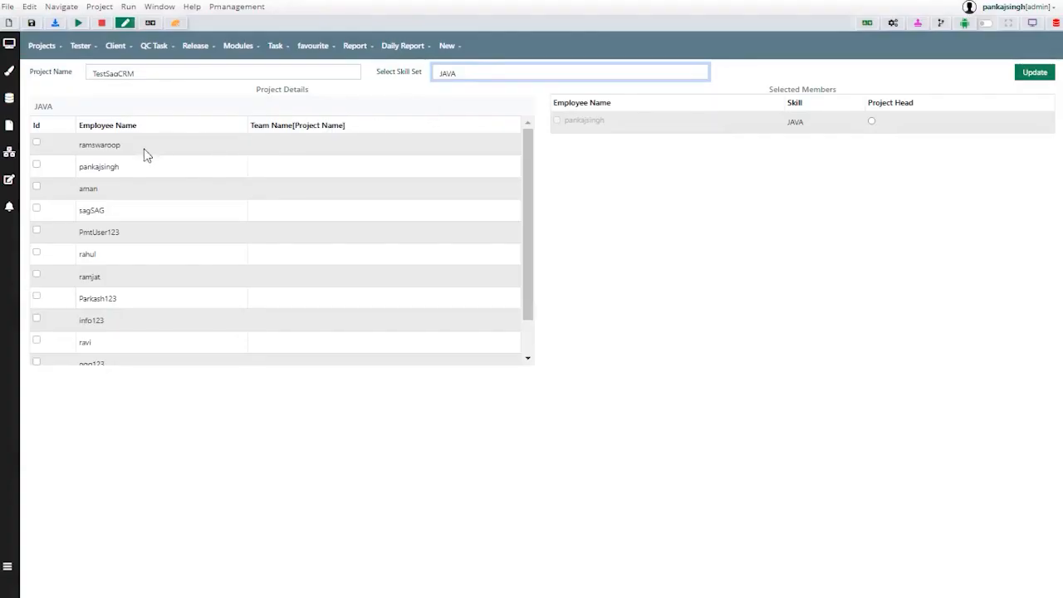
pyautogui.click(36, 144)
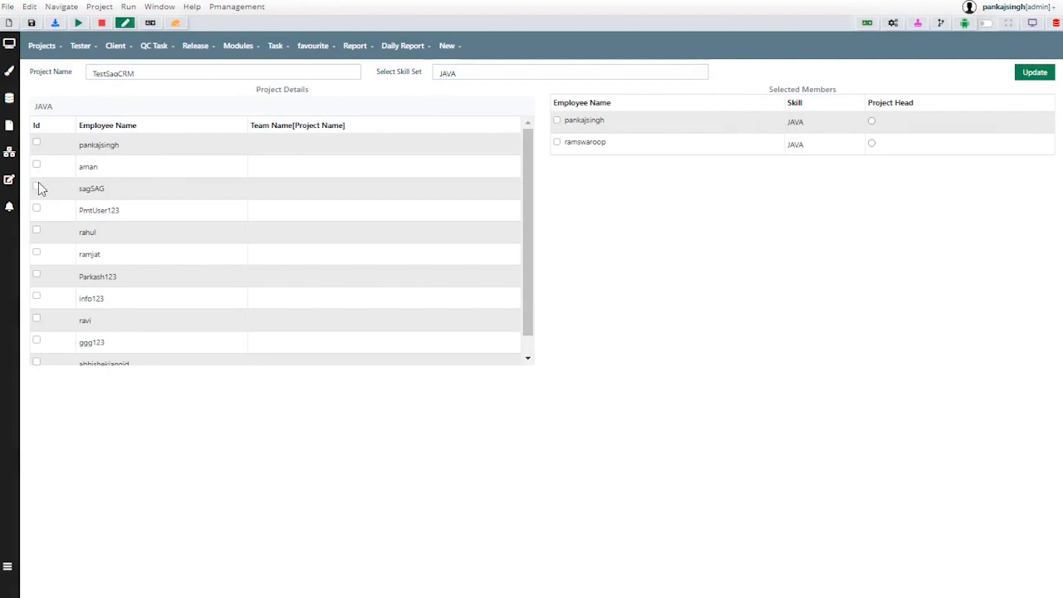
pyautogui.click(36, 231)
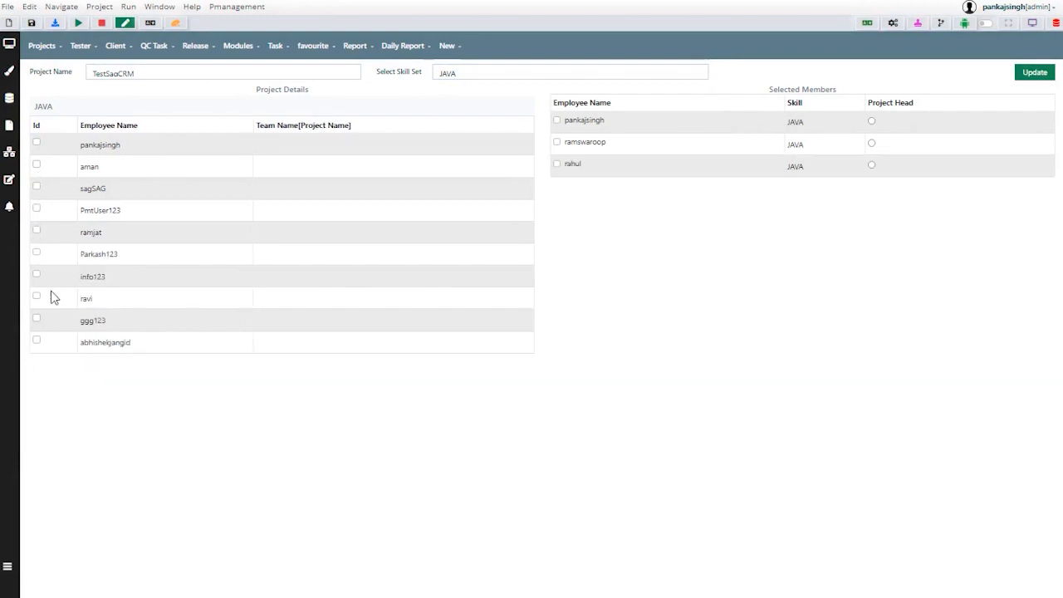
pyautogui.click(36, 298)
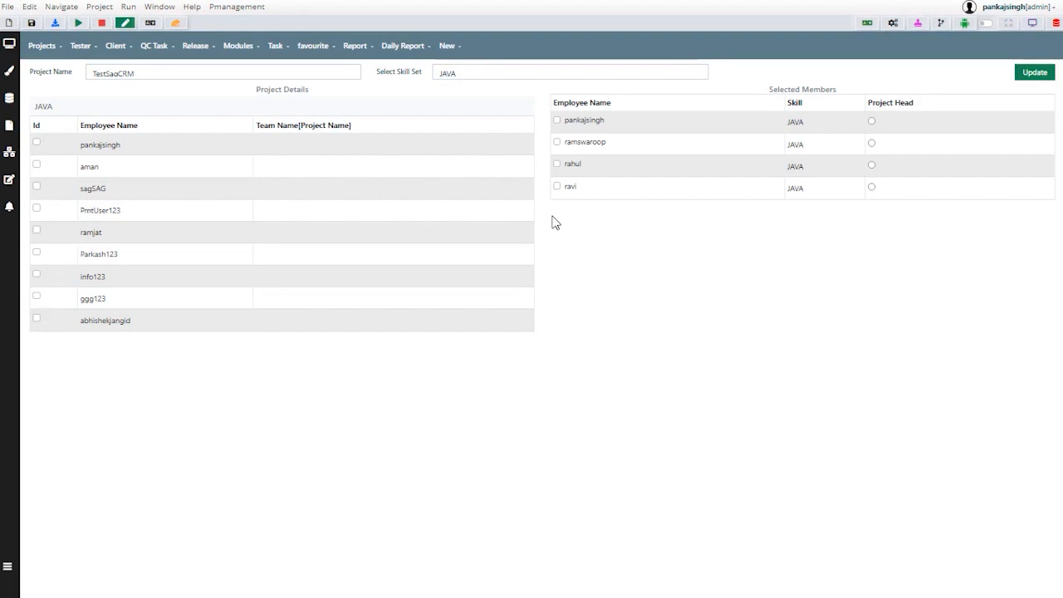
# Mark all four selected members for the project and make the first listed member the project head
pyautogui.click(558, 186)
pyautogui.click(557, 164)
pyautogui.click(558, 142)
pyautogui.click(557, 121)
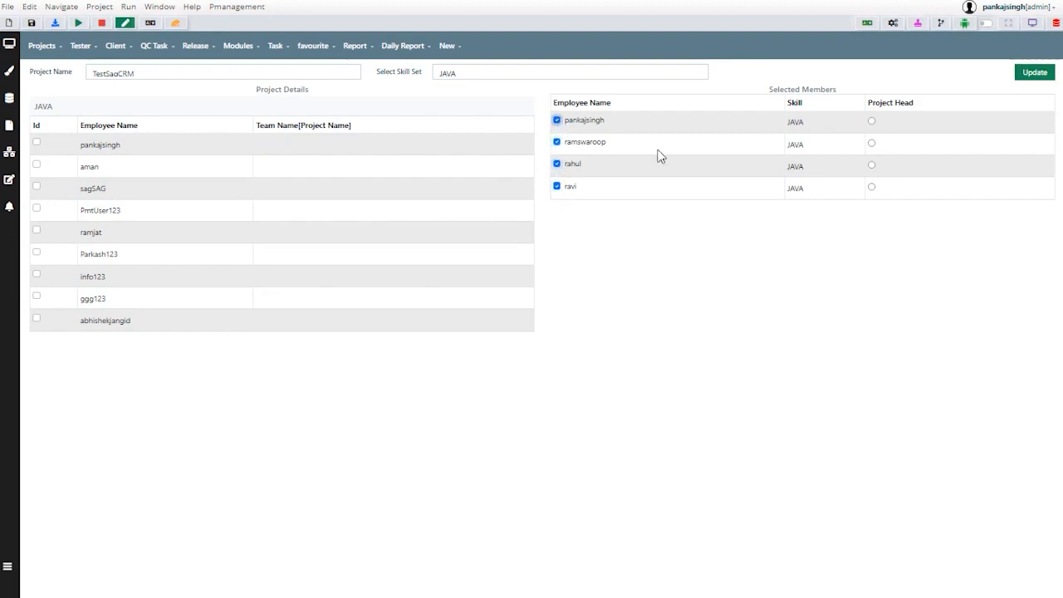
pyautogui.click(872, 122)
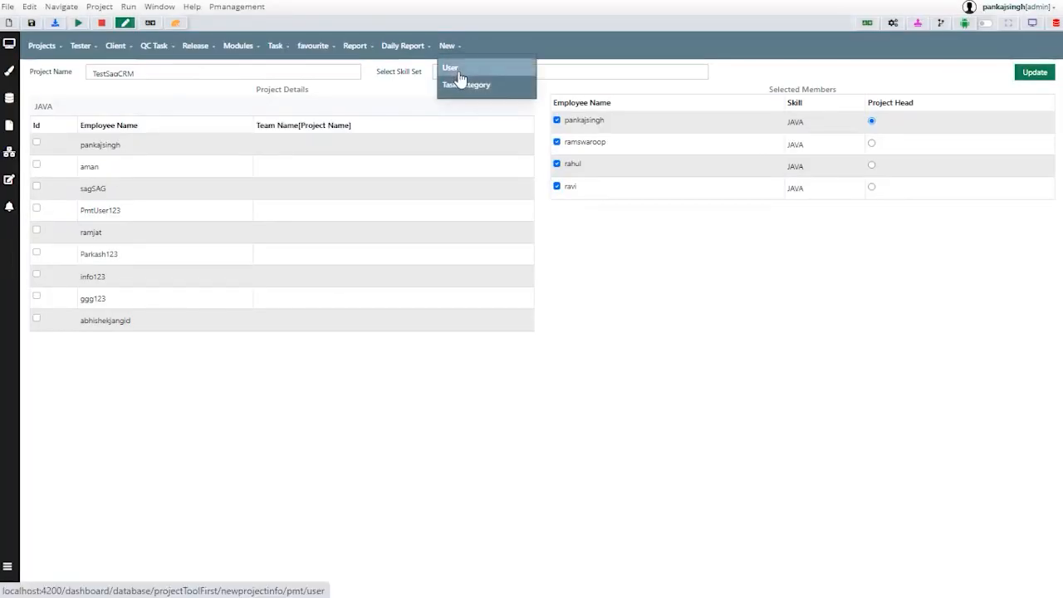
# Open the Task Category settings and choose the project TestSagCRM
pyautogui.click(456, 86)
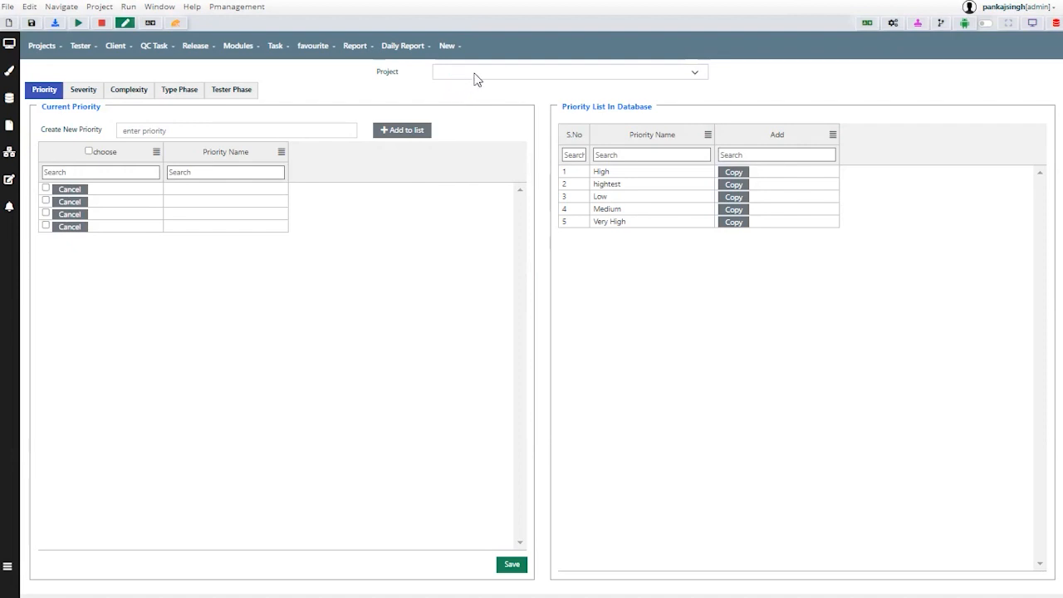
pyautogui.click(476, 74)
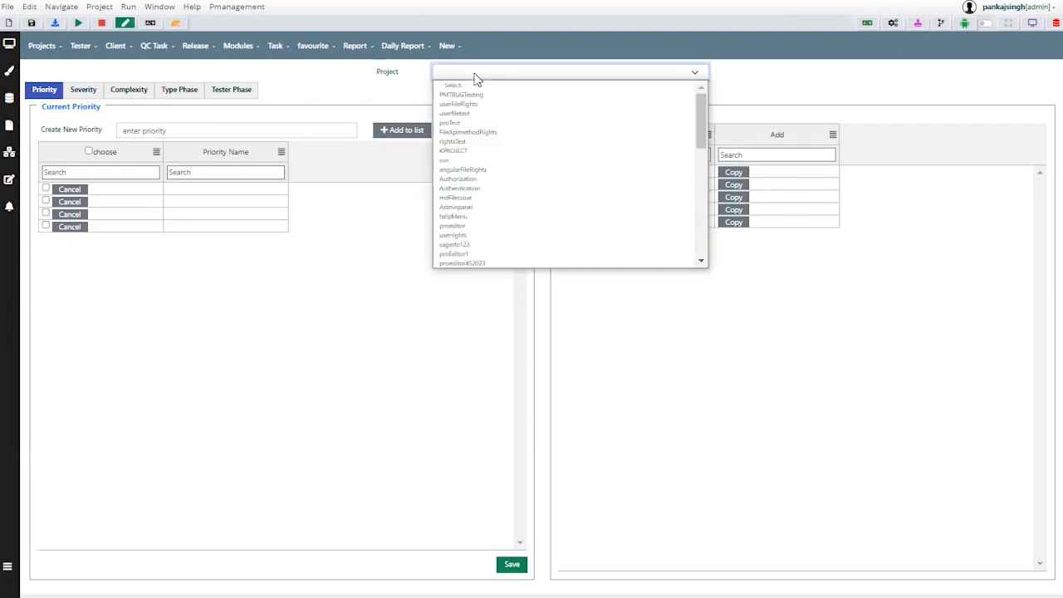
pyautogui.scroll(-10, 498, 173)
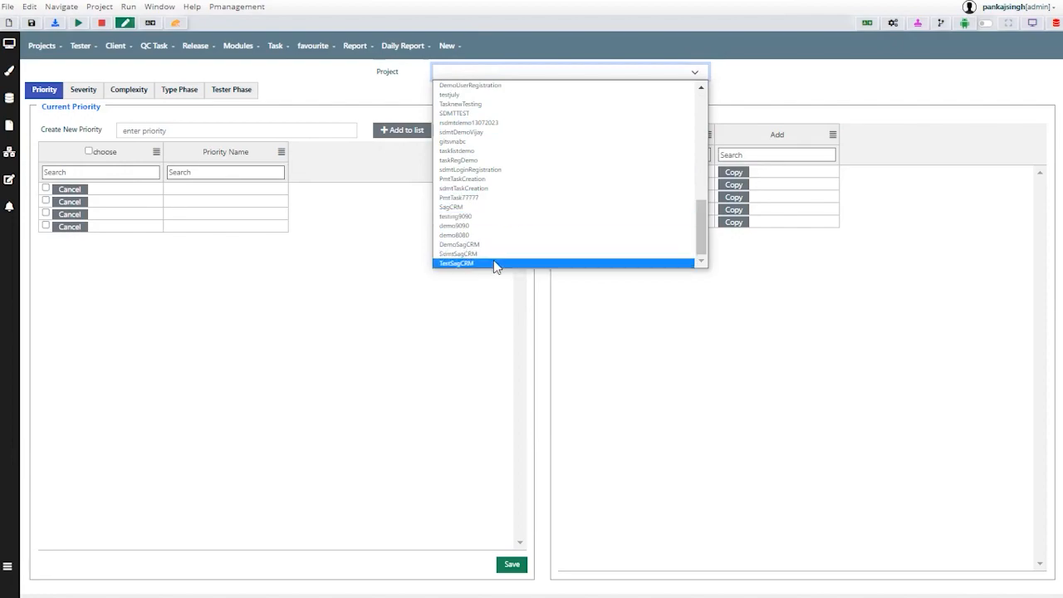
pyautogui.click(496, 264)
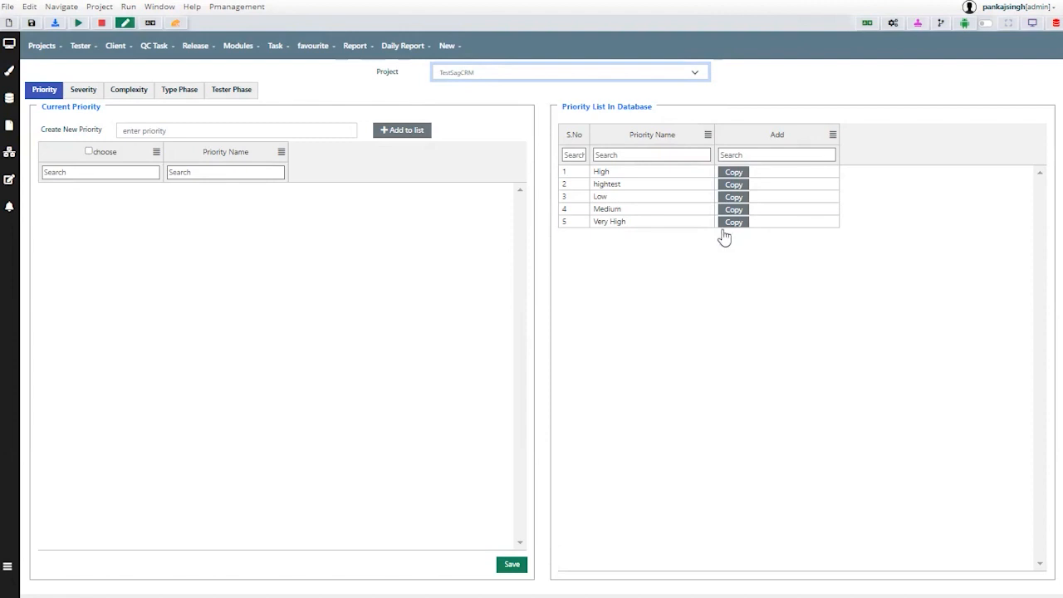
# Copy the High, hightest, Low, Medium and Very High priorities from the database into the project, select them all and save
pyautogui.click(734, 175)
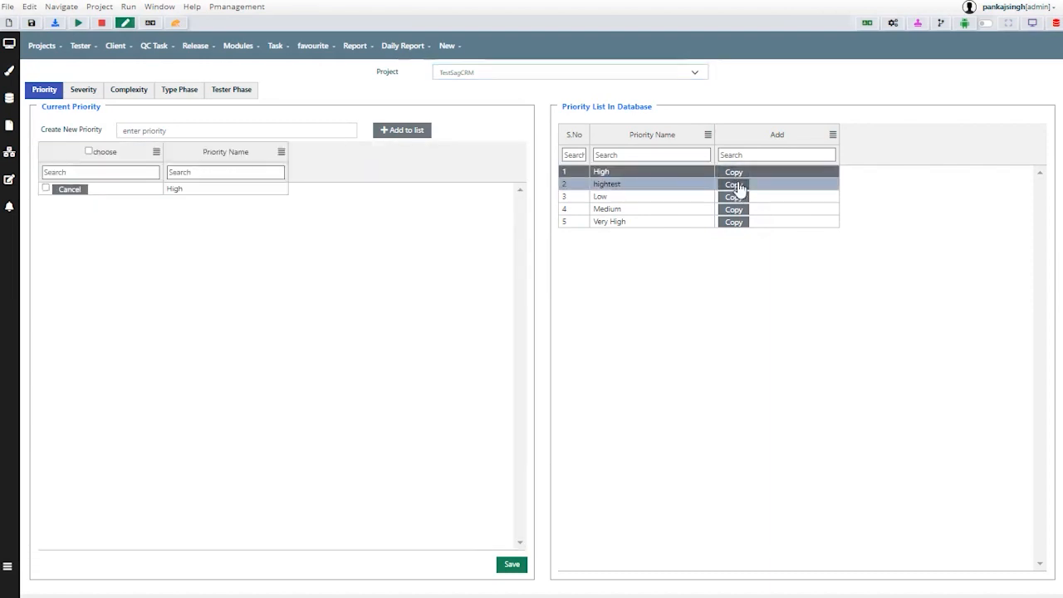
pyautogui.click(736, 186)
pyautogui.click(736, 197)
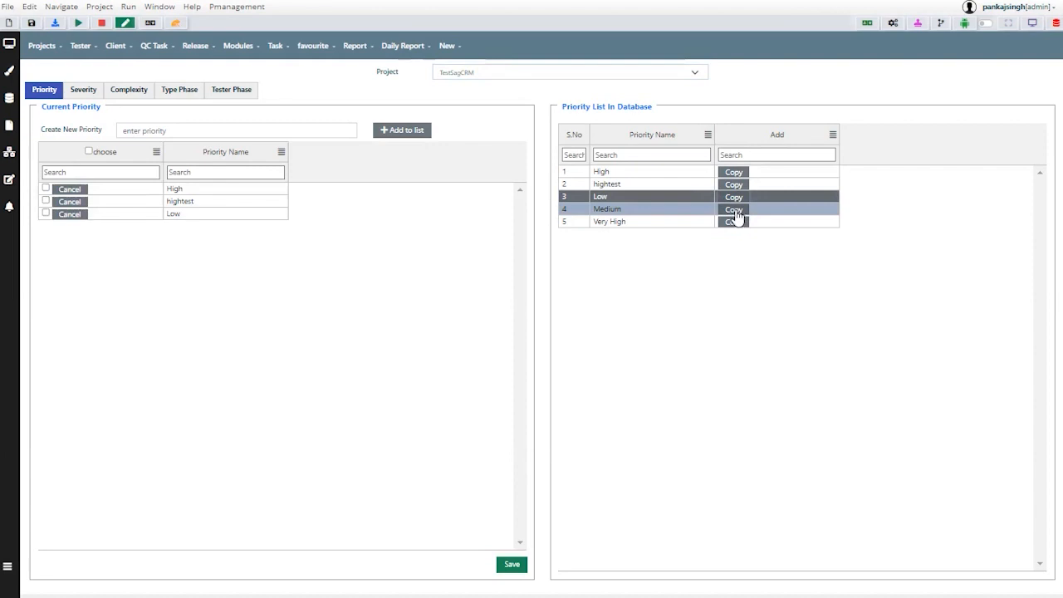
pyautogui.click(735, 211)
pyautogui.click(729, 222)
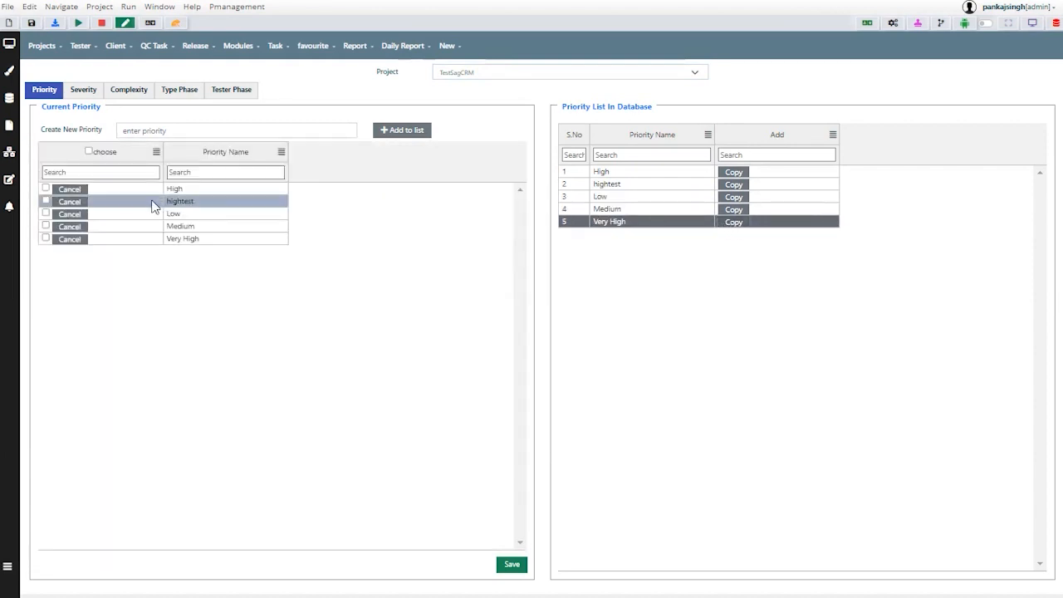
pyautogui.click(90, 152)
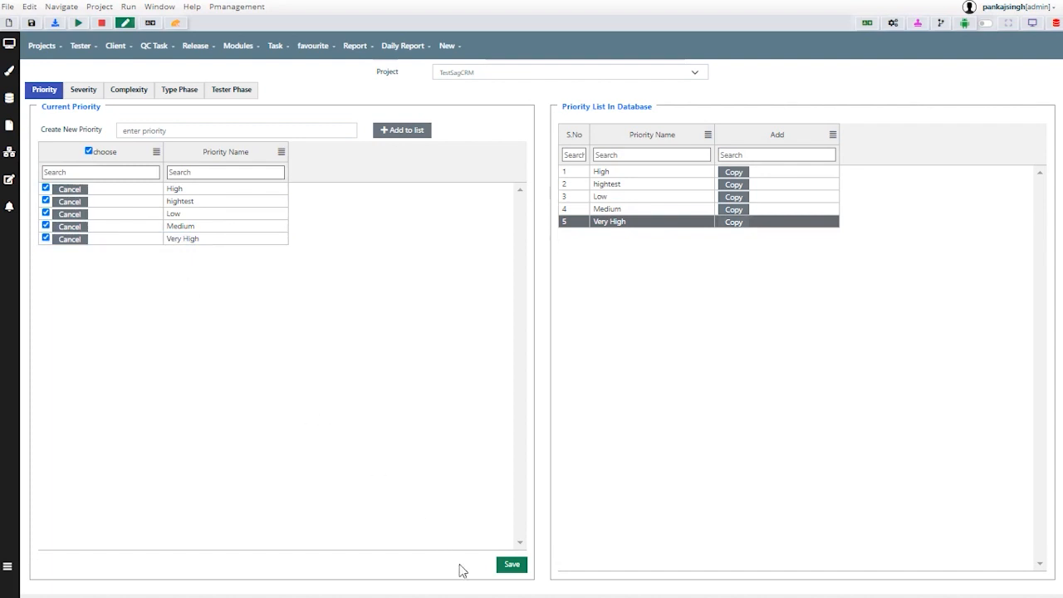
pyautogui.click(503, 567)
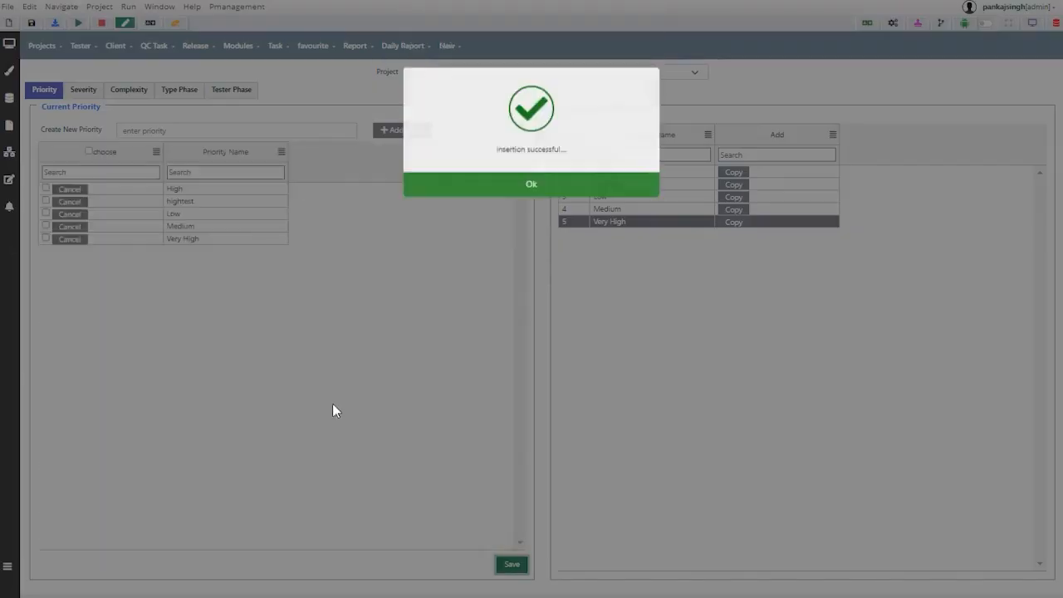
pyautogui.click(532, 360)
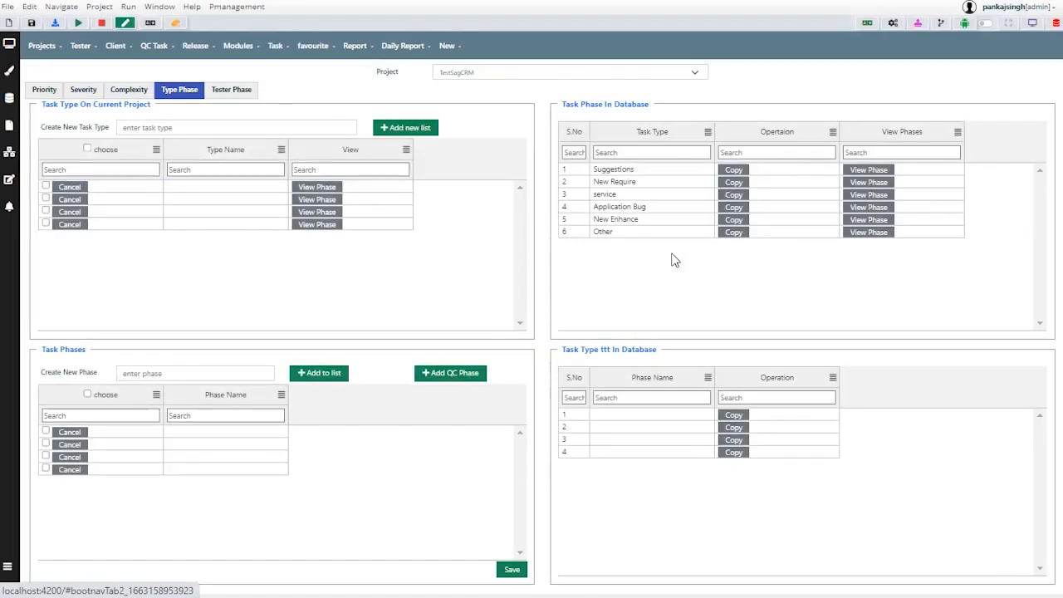
# Copy the Application Bug task type into the project, display its database and project phases, and select it
pyautogui.click(734, 207)
pyautogui.click(869, 207)
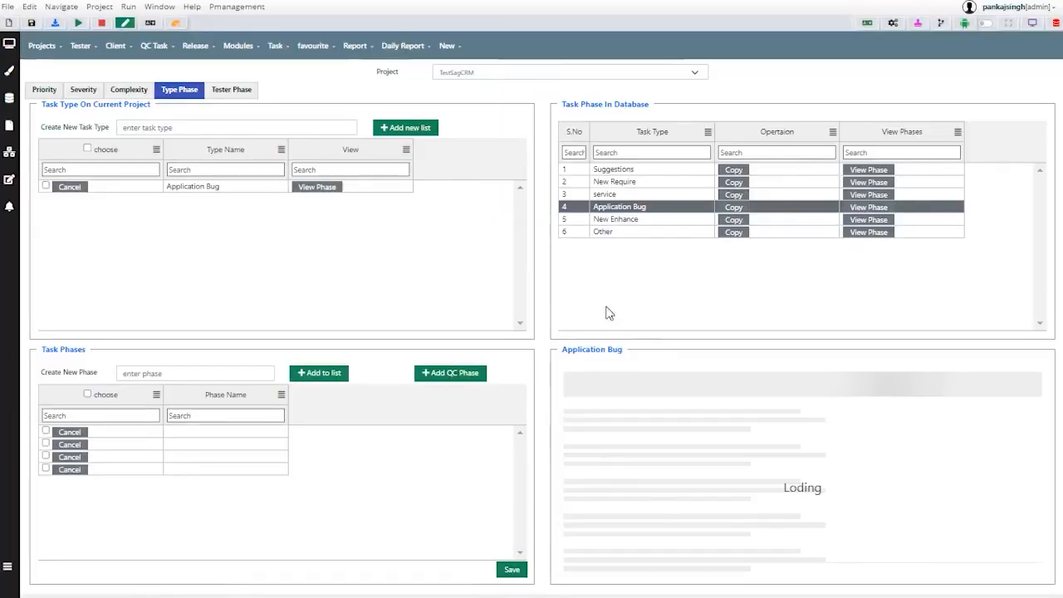
pyautogui.click(321, 189)
pyautogui.click(46, 186)
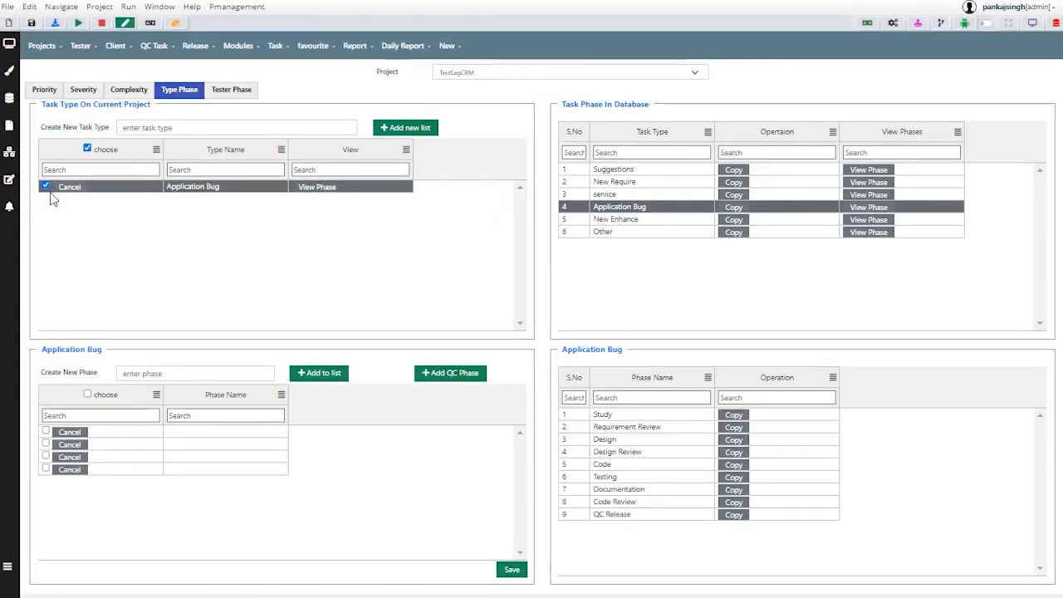
# Copy all nine Application Bug phases, from Study to QC Release, into the project's task type, select them all and save
pyautogui.click(733, 414)
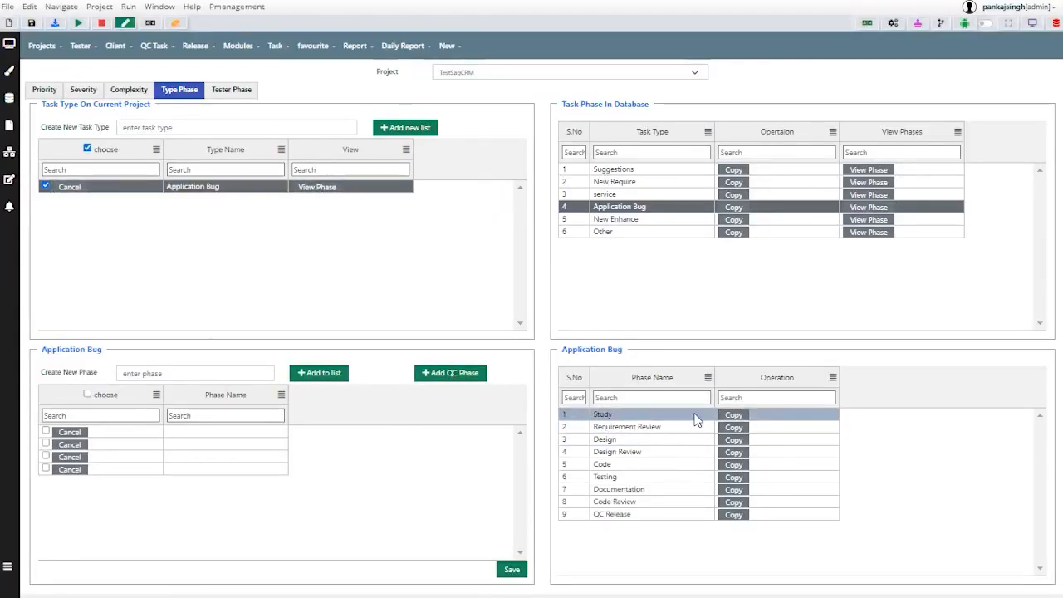
pyautogui.click(733, 439)
pyautogui.click(734, 453)
pyautogui.click(734, 465)
pyautogui.click(734, 477)
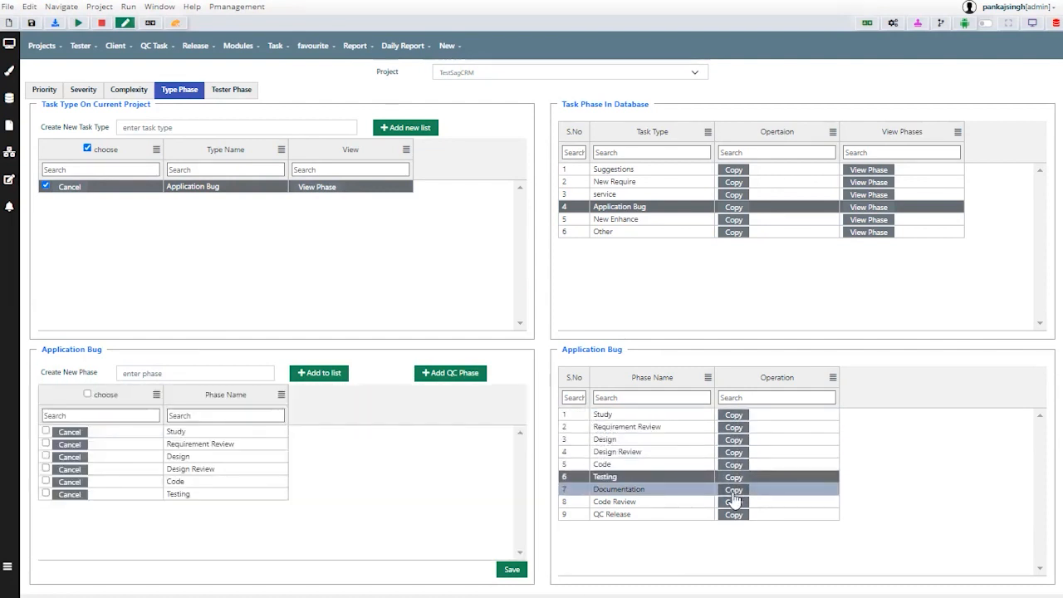
pyautogui.click(734, 490)
pyautogui.click(734, 502)
pyautogui.click(734, 515)
pyautogui.click(87, 397)
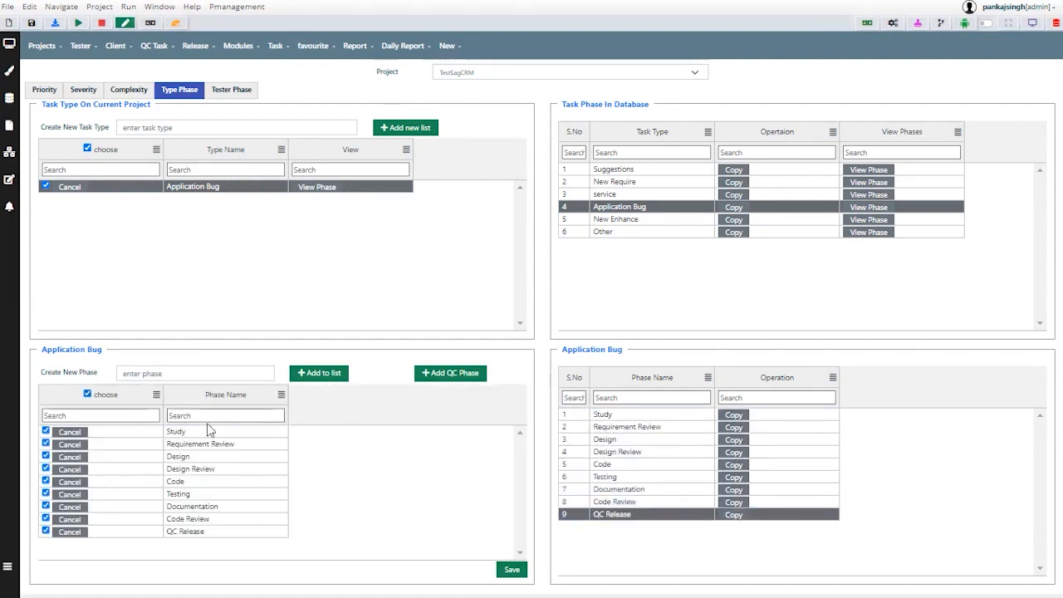
pyautogui.click(511, 570)
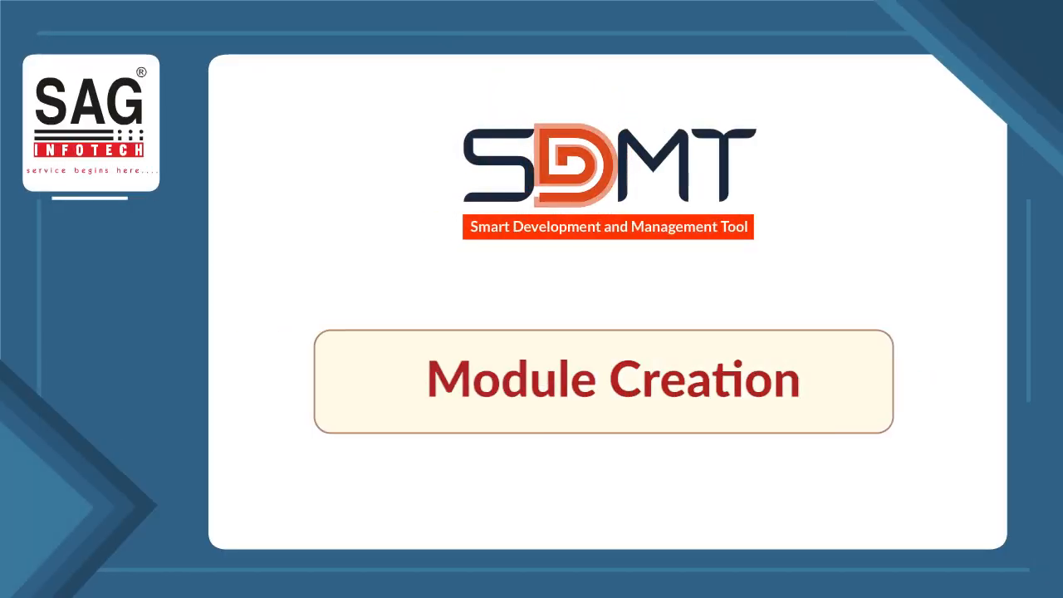
# Open the Create Modules form and choose the project TestSagCRM
pyautogui.moveTo(239, 48)
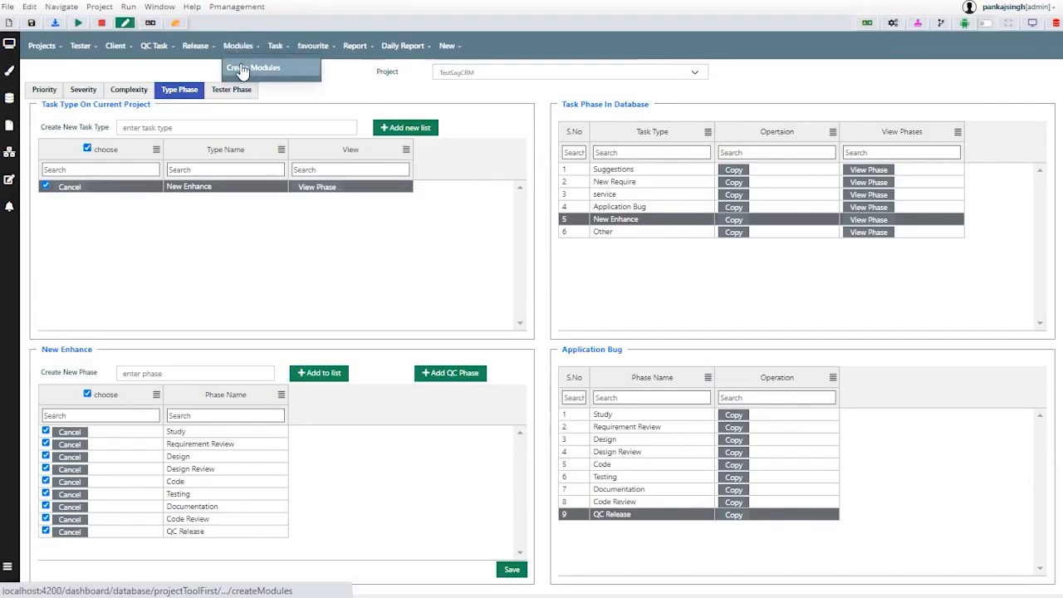
pyautogui.click(242, 68)
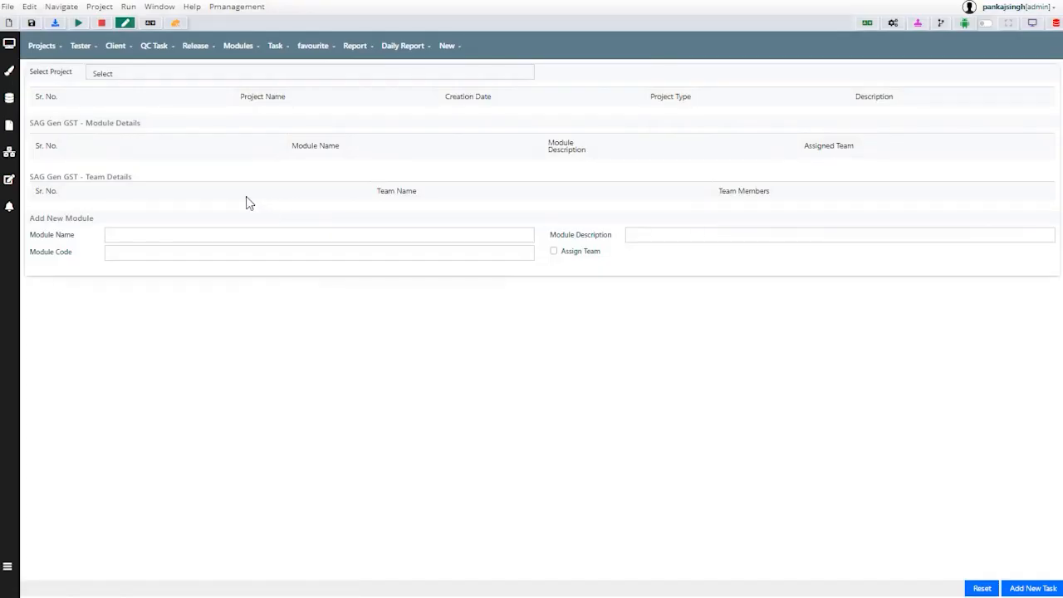
pyautogui.click(242, 75)
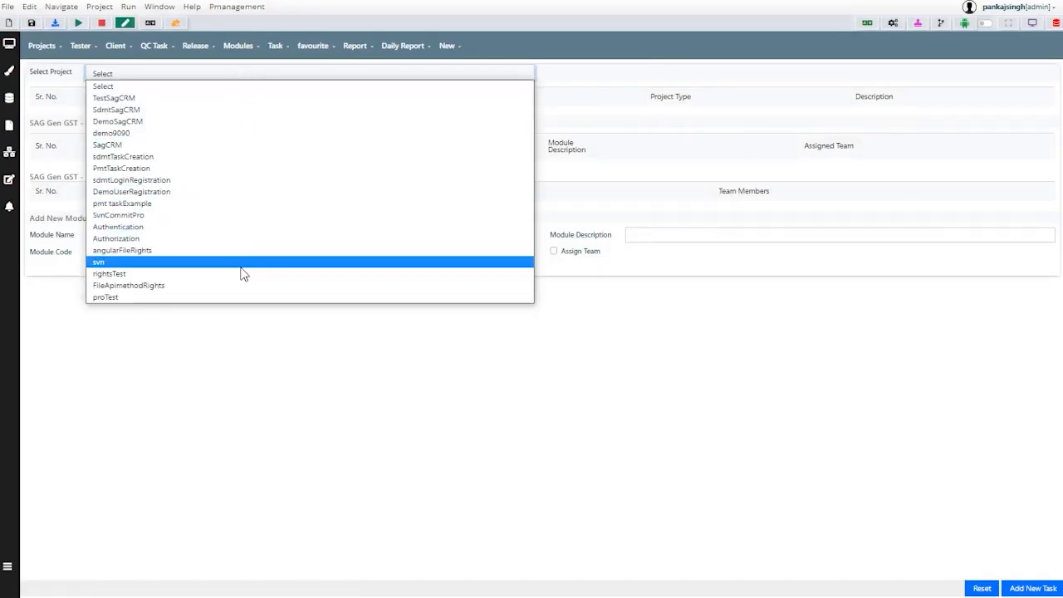
pyautogui.click(183, 98)
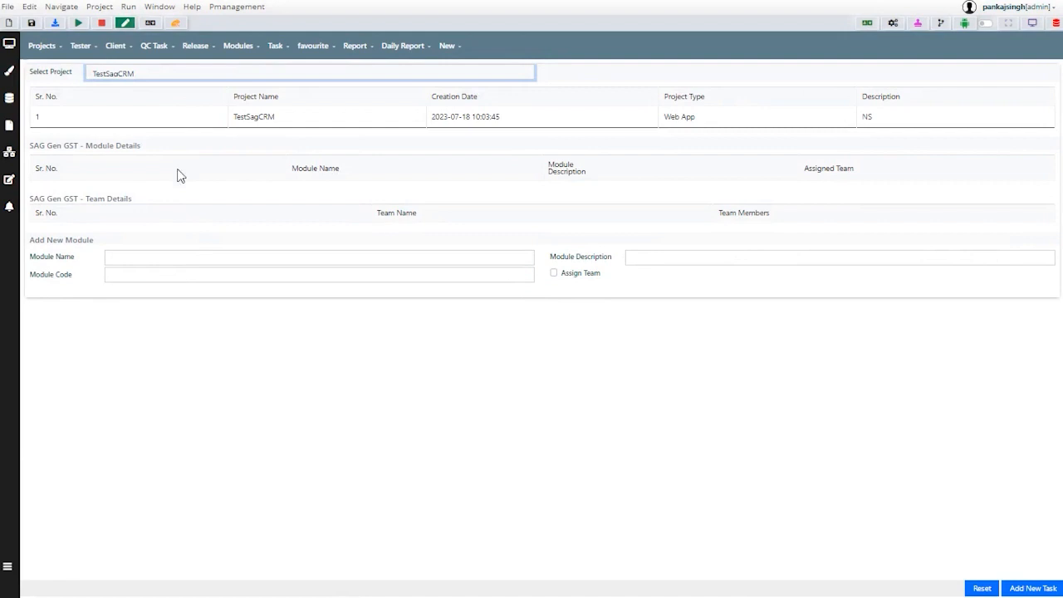
# Enter User as both the module name and the module code of the new module
pyautogui.click(181, 256)
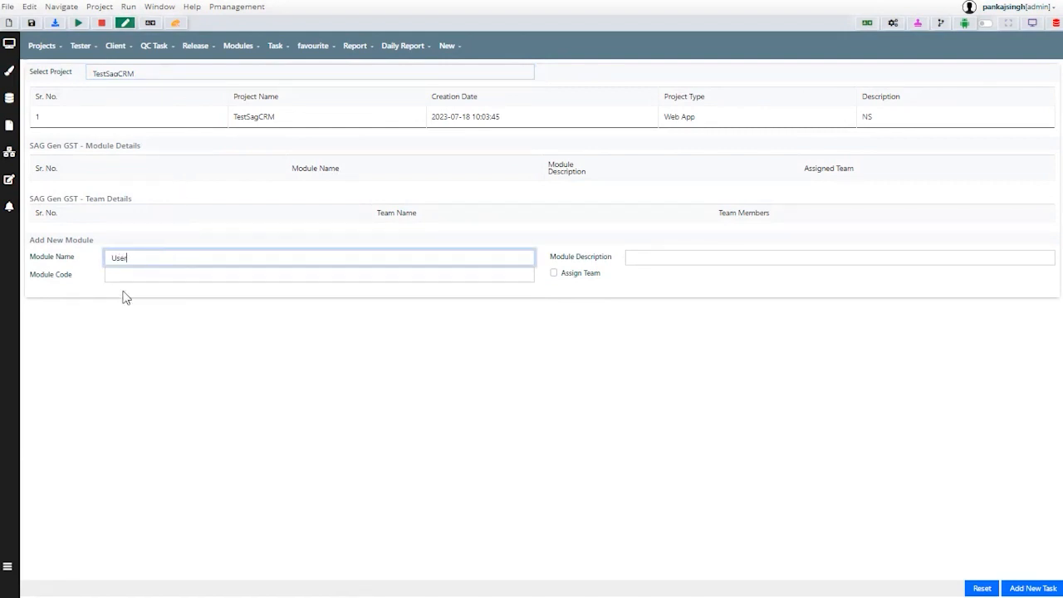
pyautogui.doubleClick(109, 258)
pyautogui.click(125, 274)
pyautogui.hotkey('ctrl', 'v')
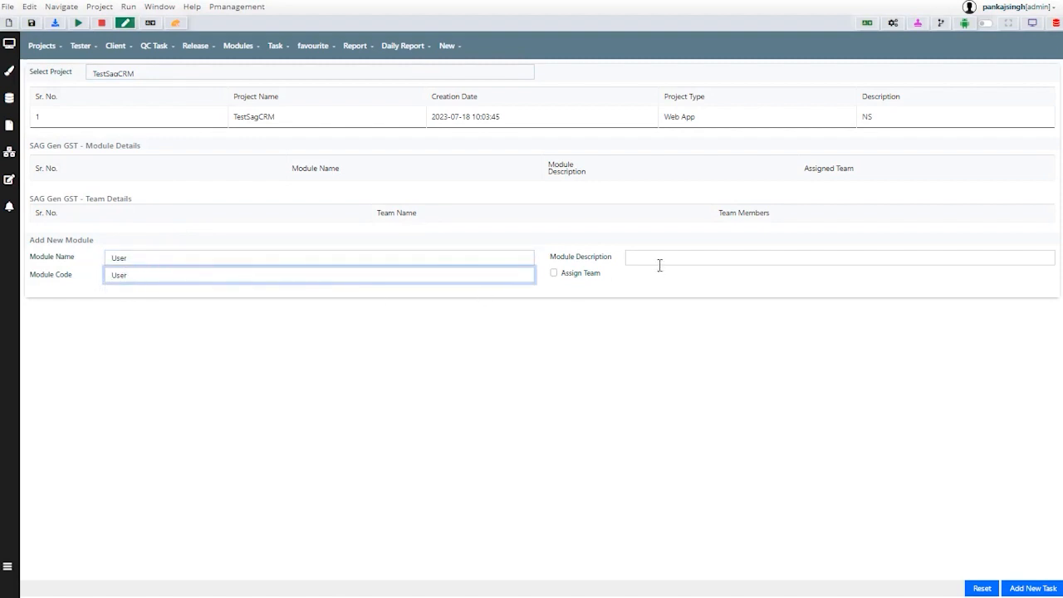
# Describe the new module as User and assign it to SAG GST_TEAM with the tentative date 18-07-2023
pyautogui.click(653, 260)
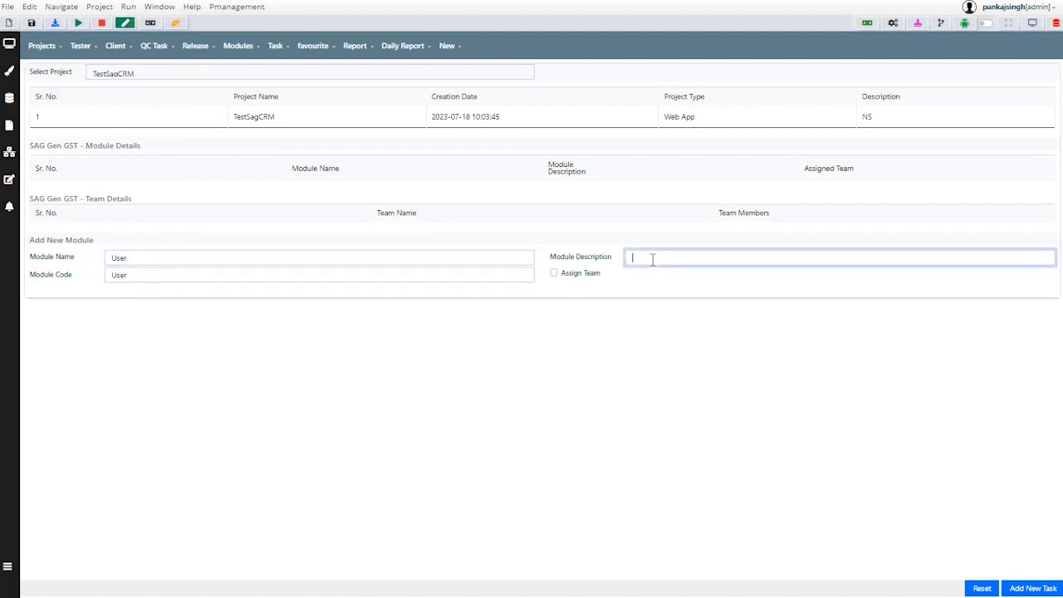
pyautogui.click(554, 273)
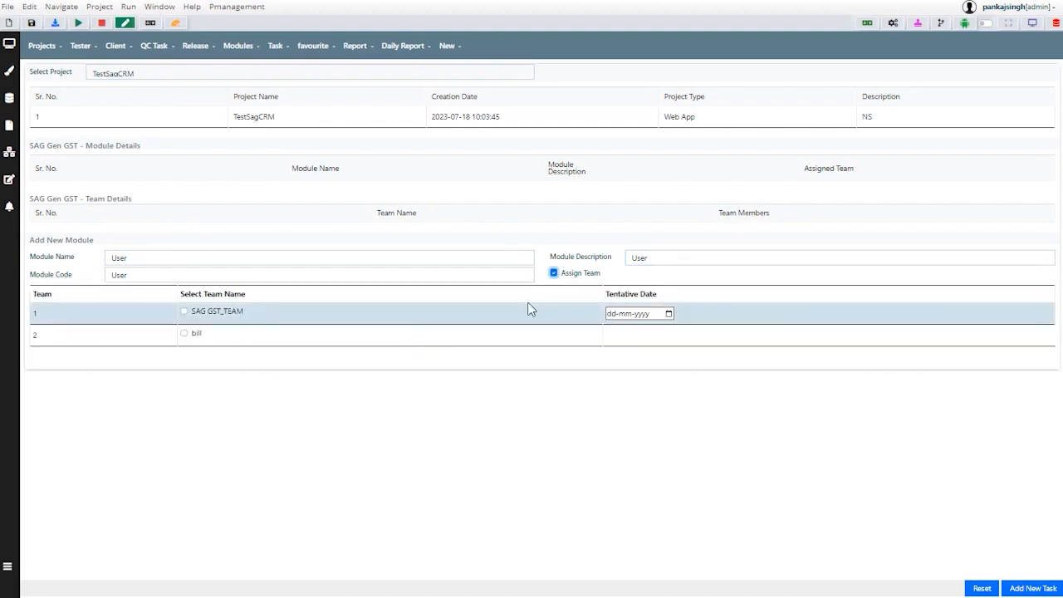
pyautogui.click(185, 313)
pyautogui.click(669, 314)
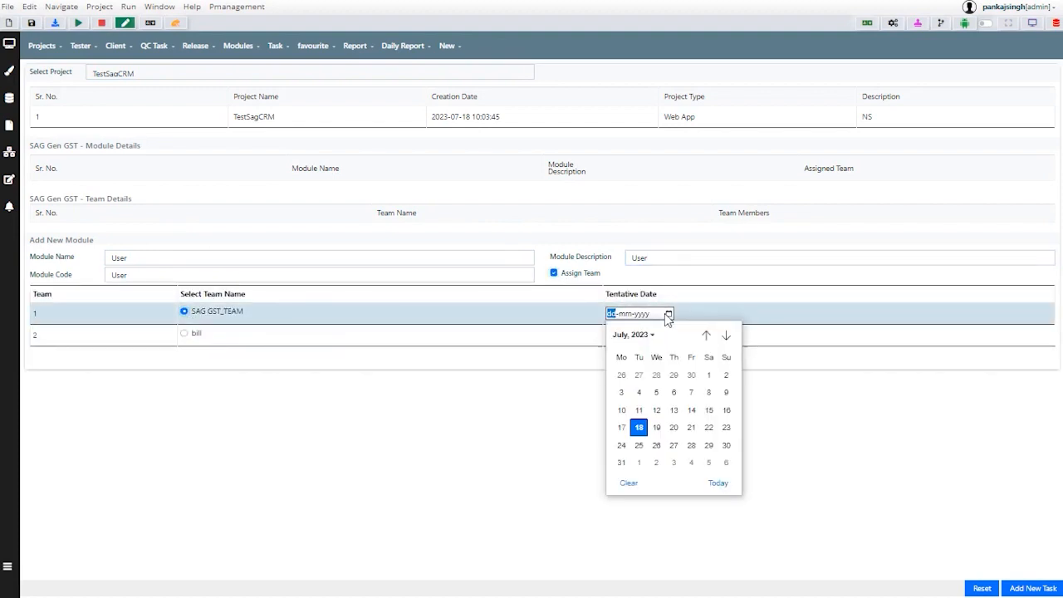
pyautogui.click(639, 428)
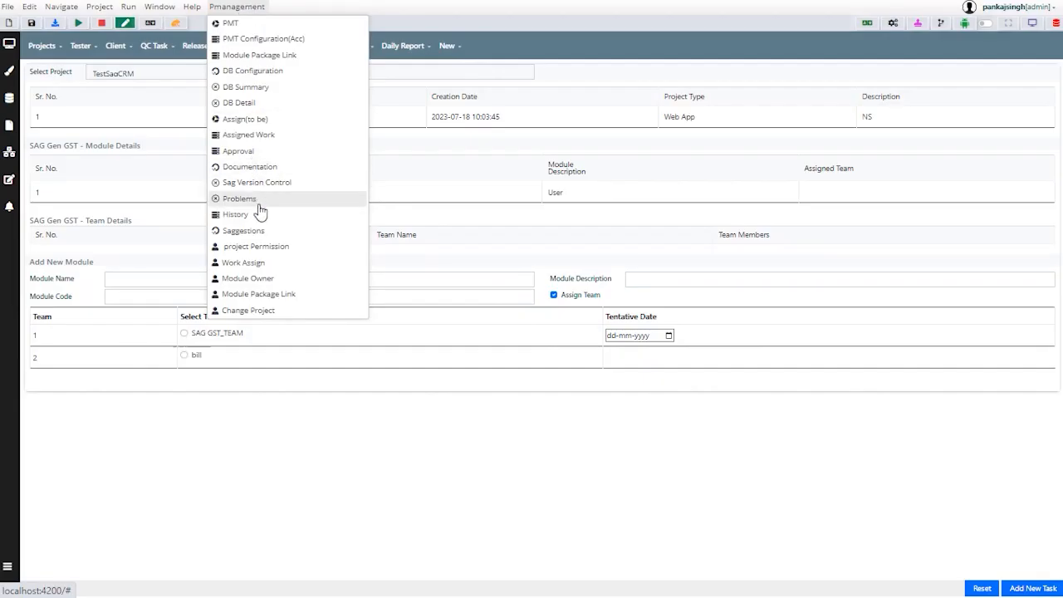
# Open the Work Assign form and select the assignee's user name and the project TestSagCRM
pyautogui.click(253, 262)
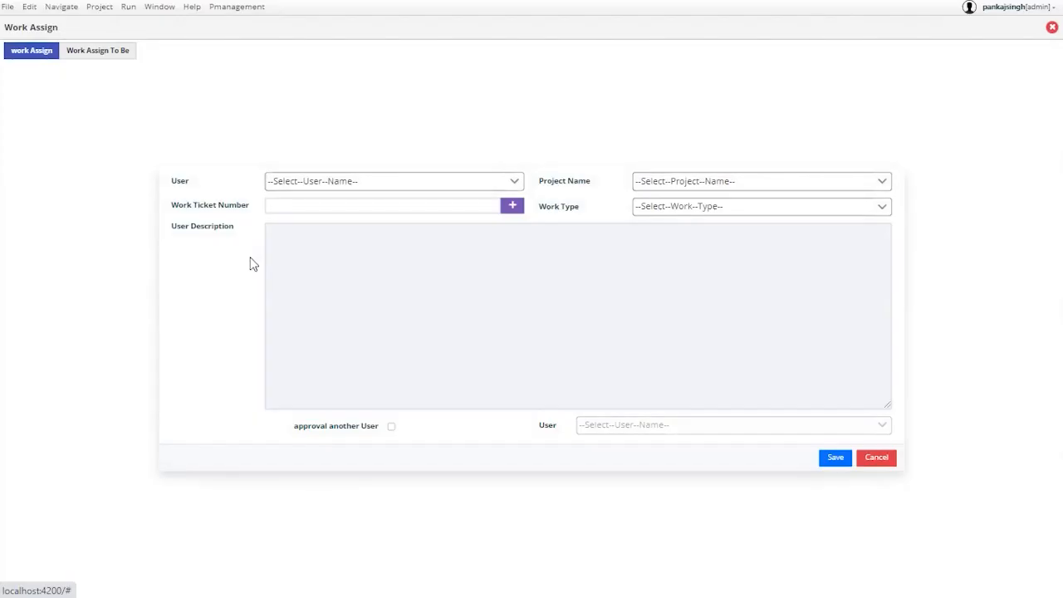
pyautogui.click(369, 185)
pyautogui.write('ravi')
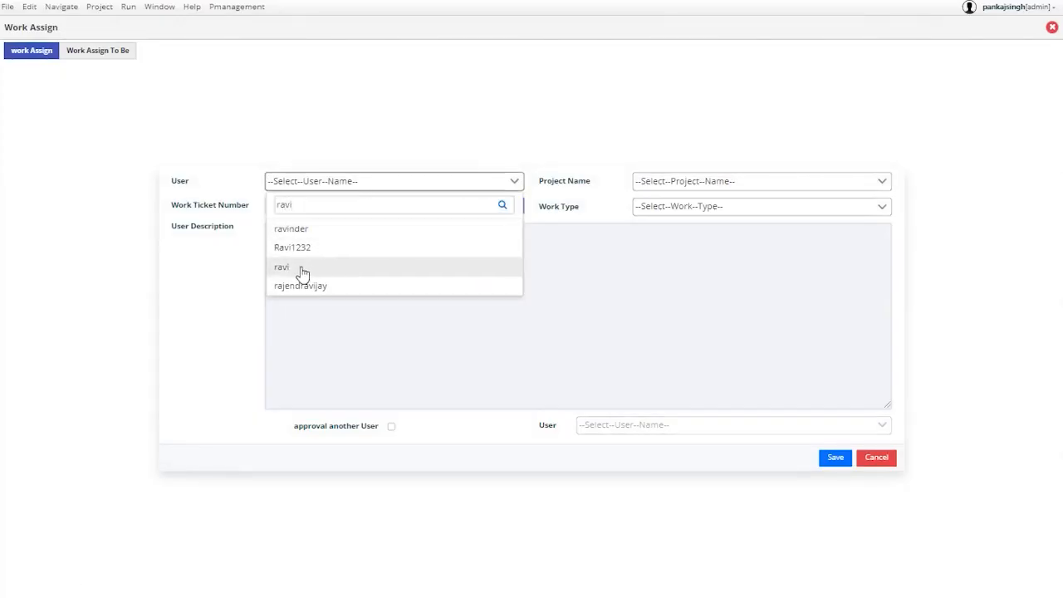
pyautogui.click(301, 271)
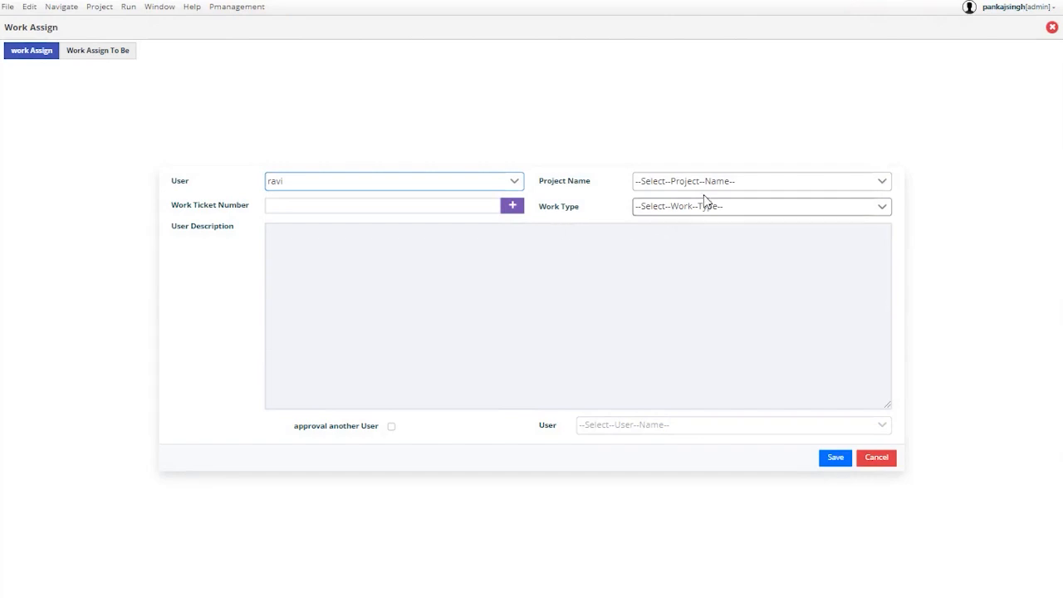
pyautogui.click(745, 183)
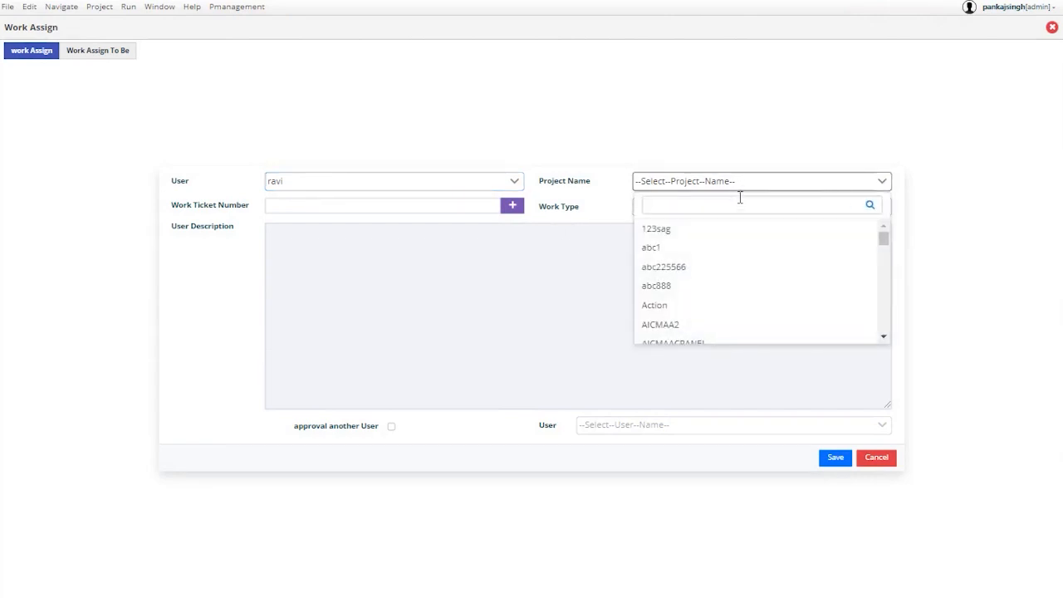
pyautogui.write('testS')
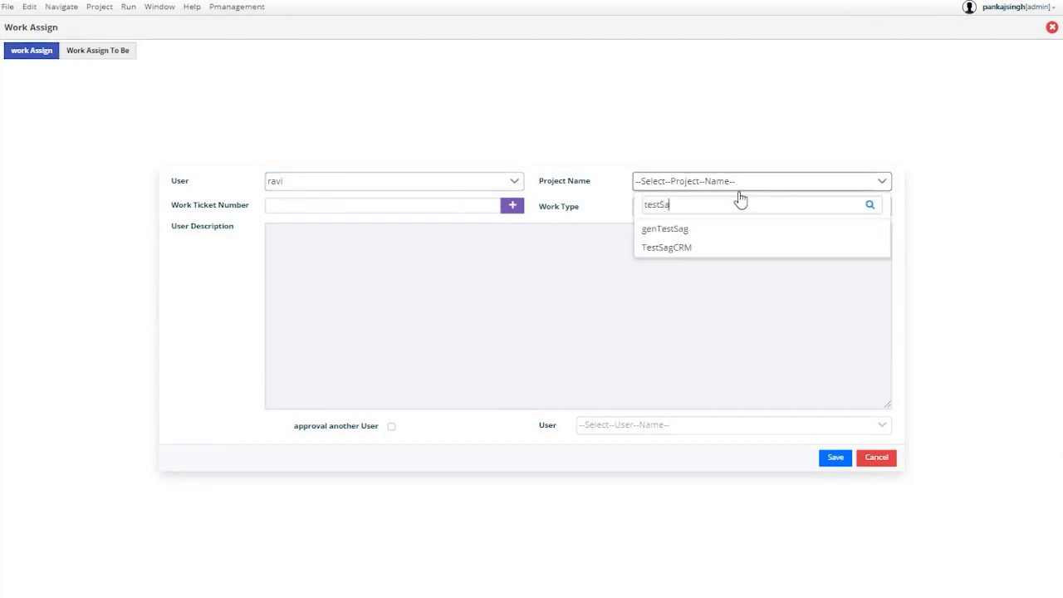
pyautogui.write('a')
pyautogui.click(667, 249)
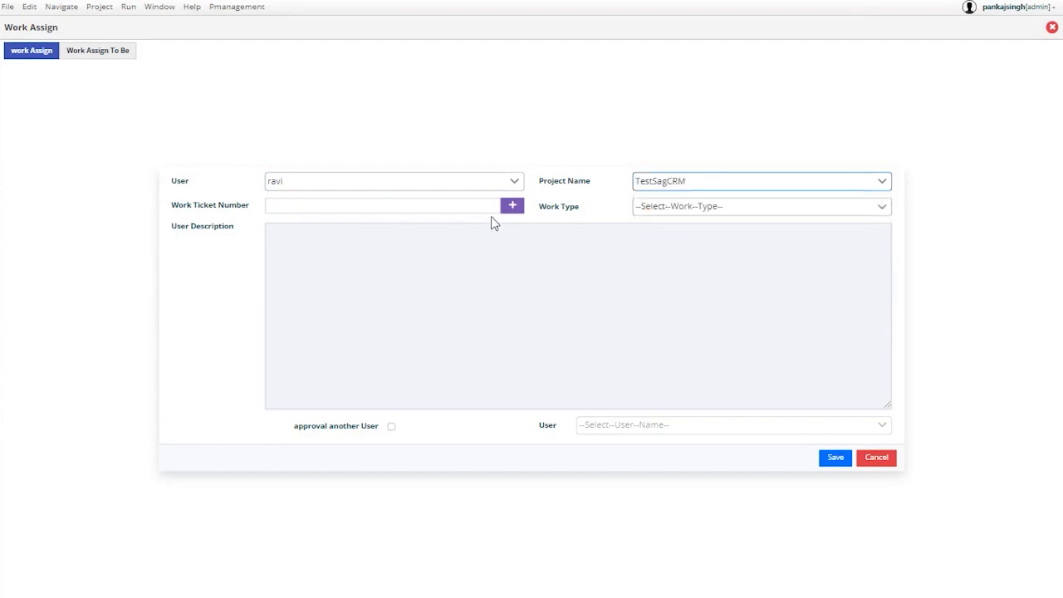
# Start a new task for the work ticket and name it User Registration
pyautogui.click(511, 208)
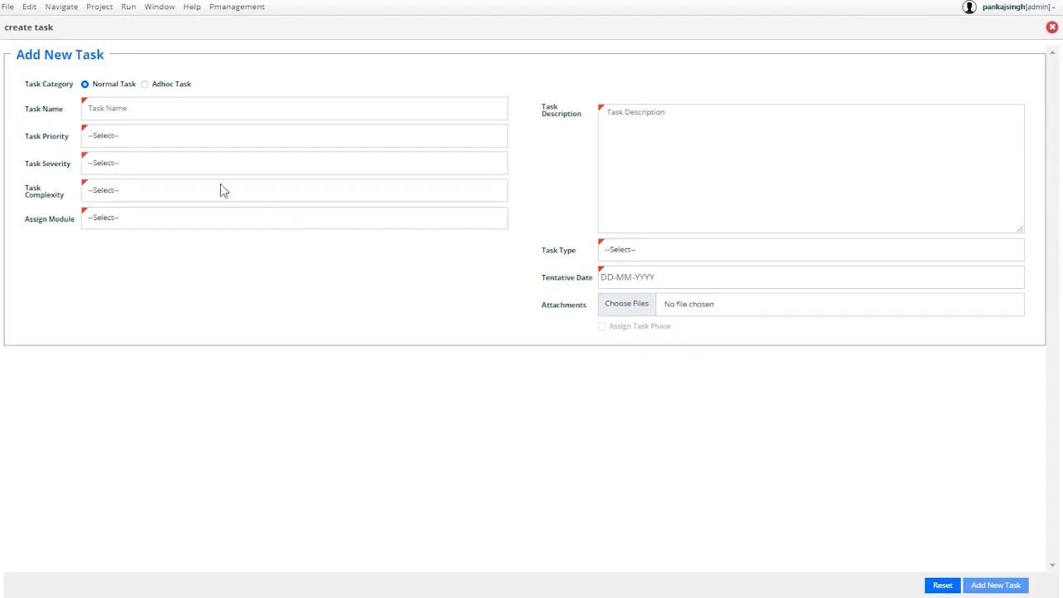
pyautogui.click(179, 142)
pyautogui.click(179, 143)
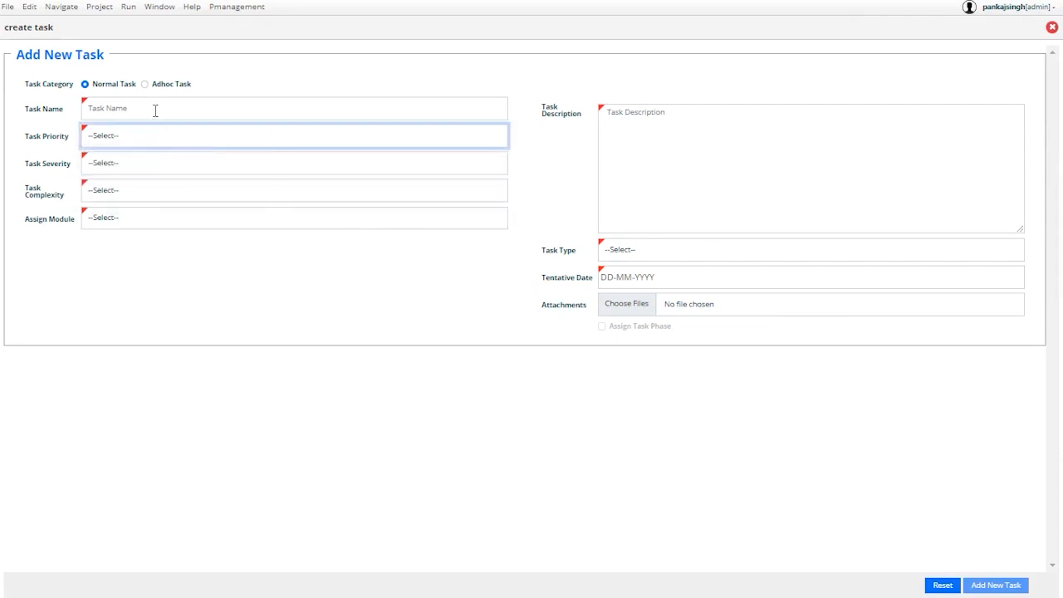
pyautogui.click(155, 111)
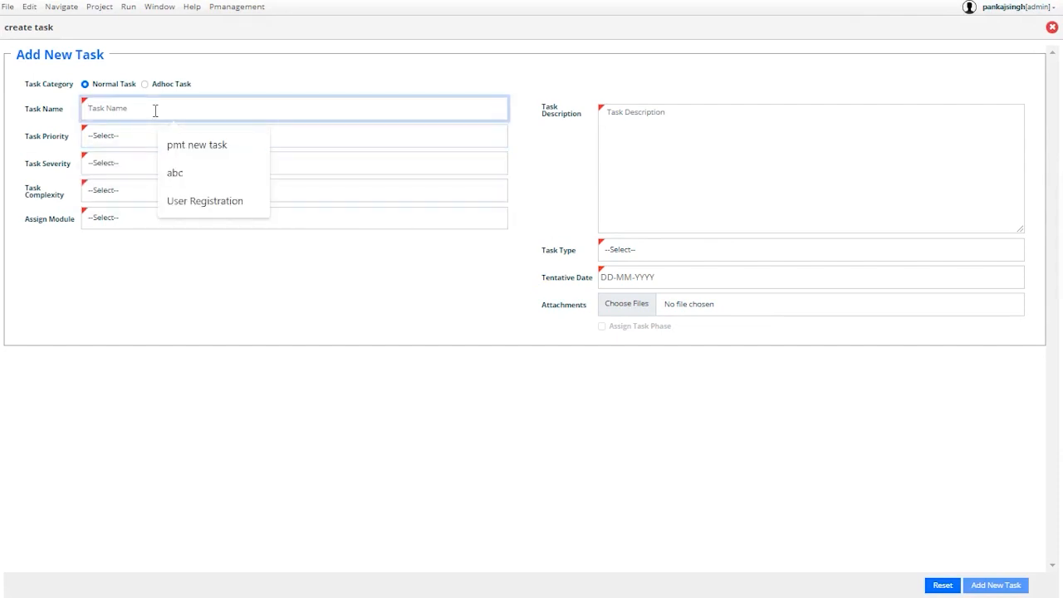
pyautogui.write('Us')
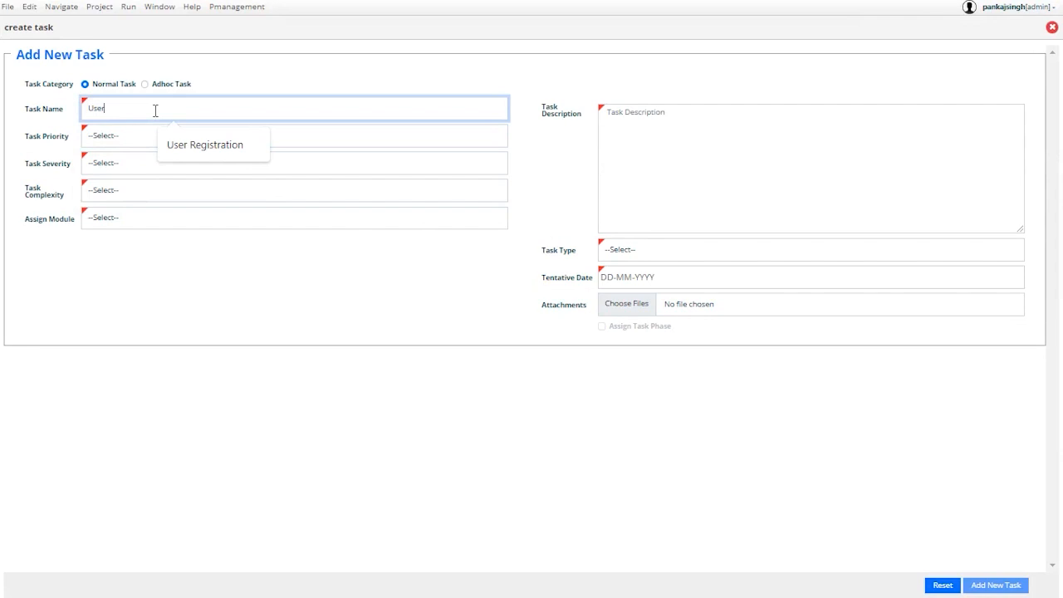
pyautogui.write('er')
pyautogui.click(205, 148)
# Set the task's priority to Complex, severity to Critical and complexity to Complex, and assign it to the User module
pyautogui.click(124, 137)
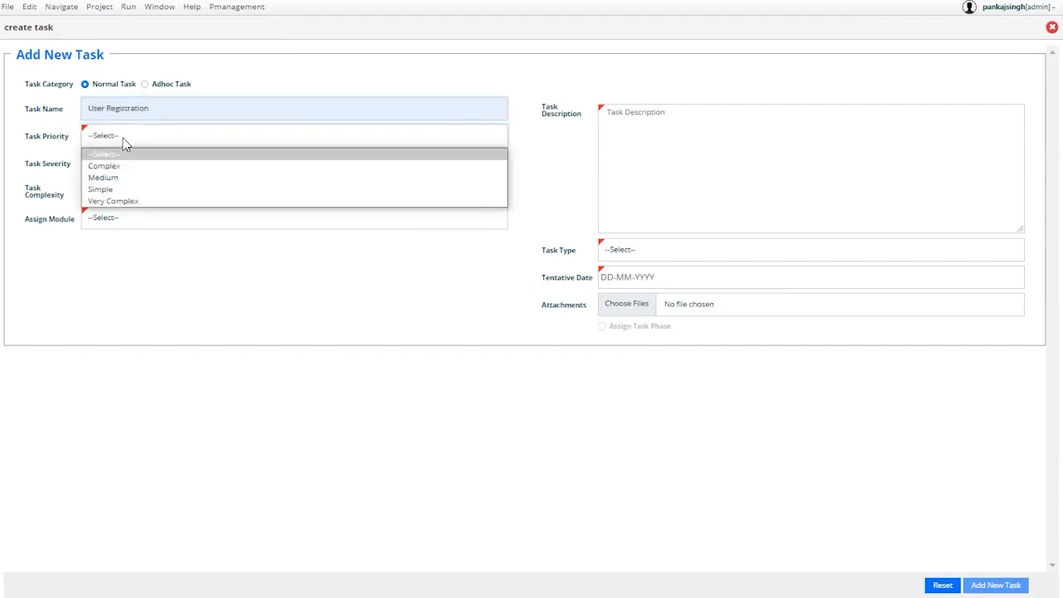
pyautogui.click(122, 170)
pyautogui.click(126, 164)
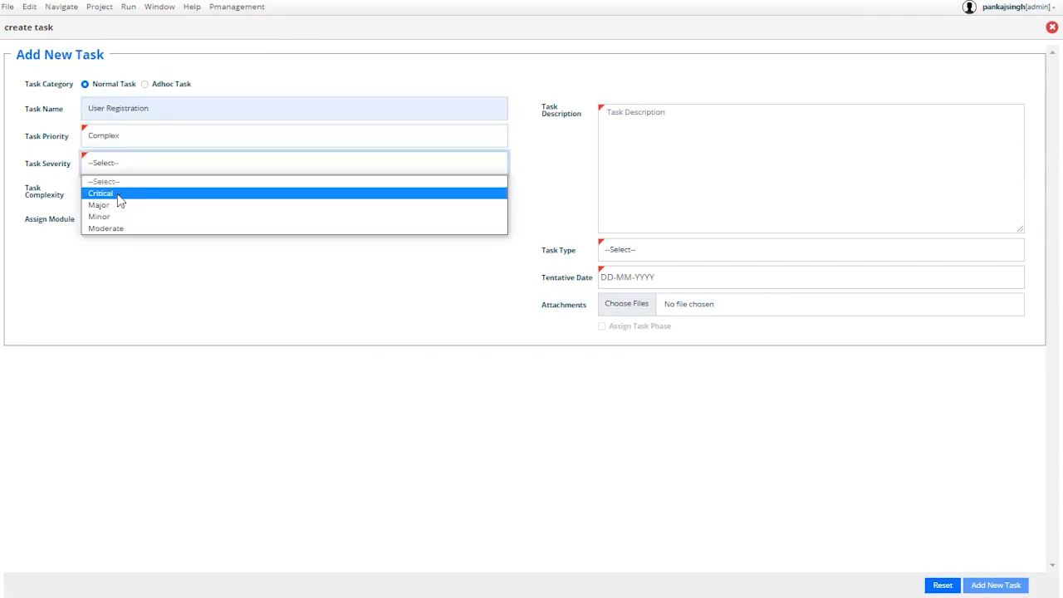
pyautogui.click(120, 196)
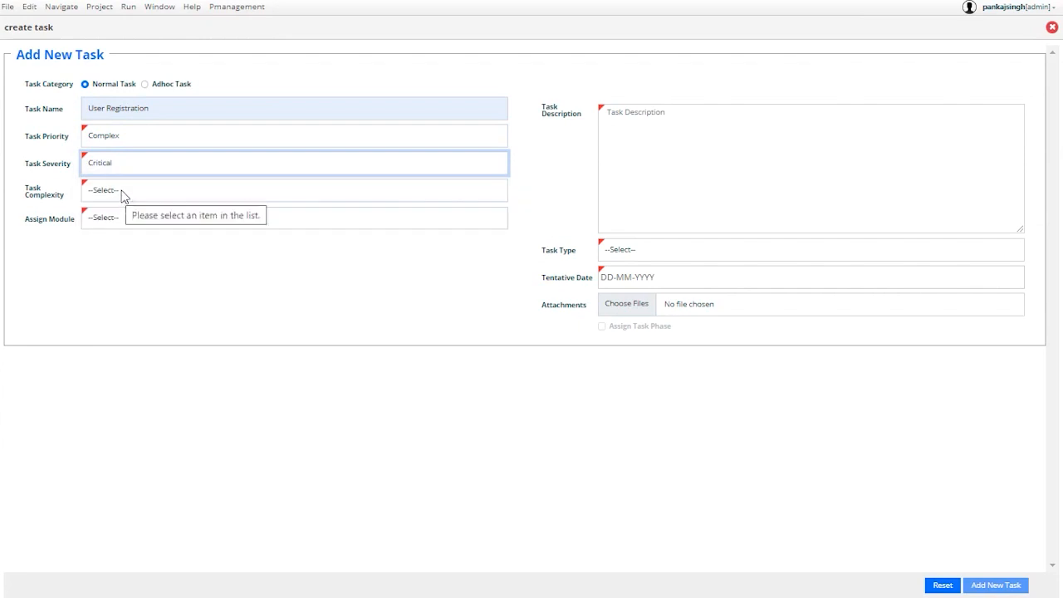
pyautogui.click(118, 194)
pyautogui.click(121, 216)
pyautogui.click(118, 219)
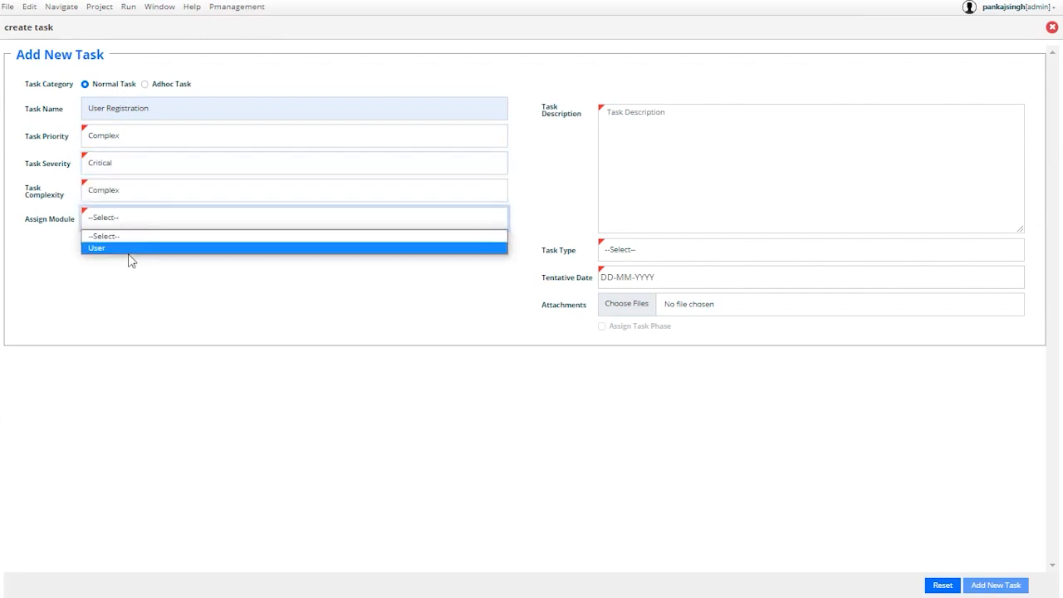
pyautogui.click(128, 249)
# Describe the required user registration details, choose the task type Application Bug and set the tentative date to 14-07-2023
pyautogui.click(623, 248)
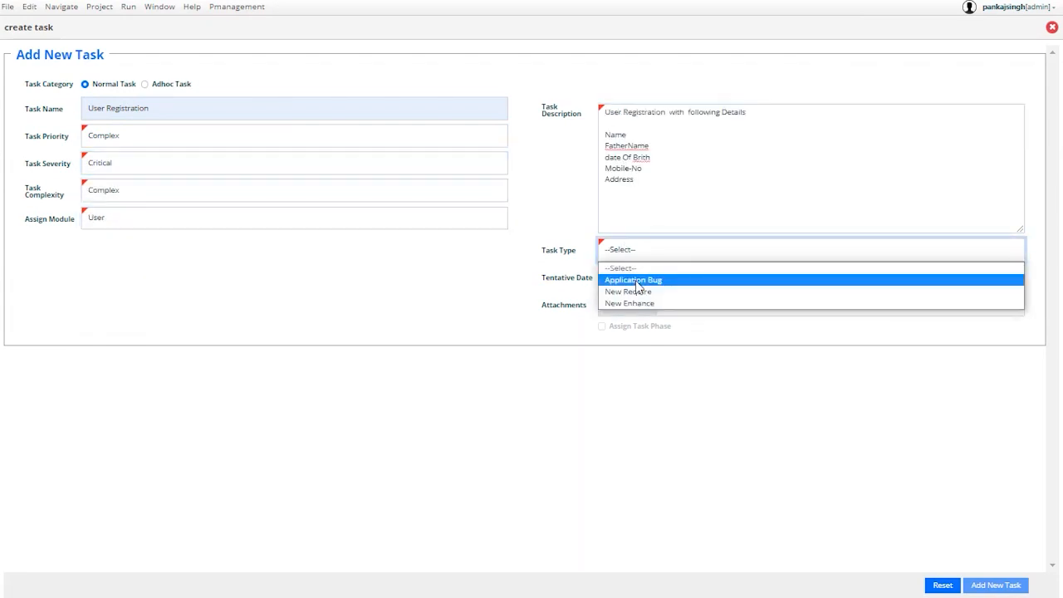
pyautogui.click(633, 280)
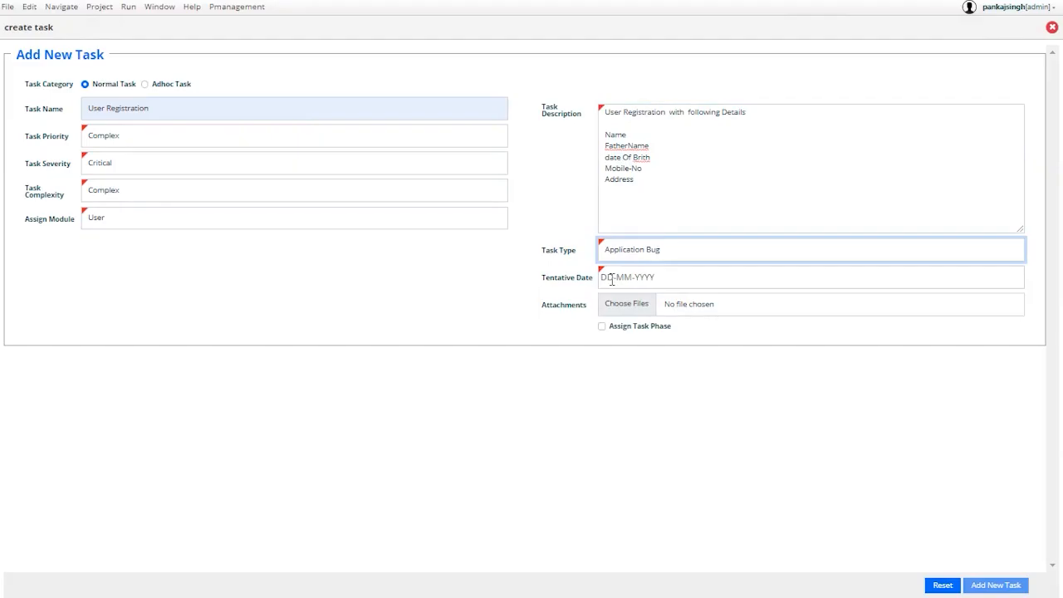
pyautogui.click(612, 279)
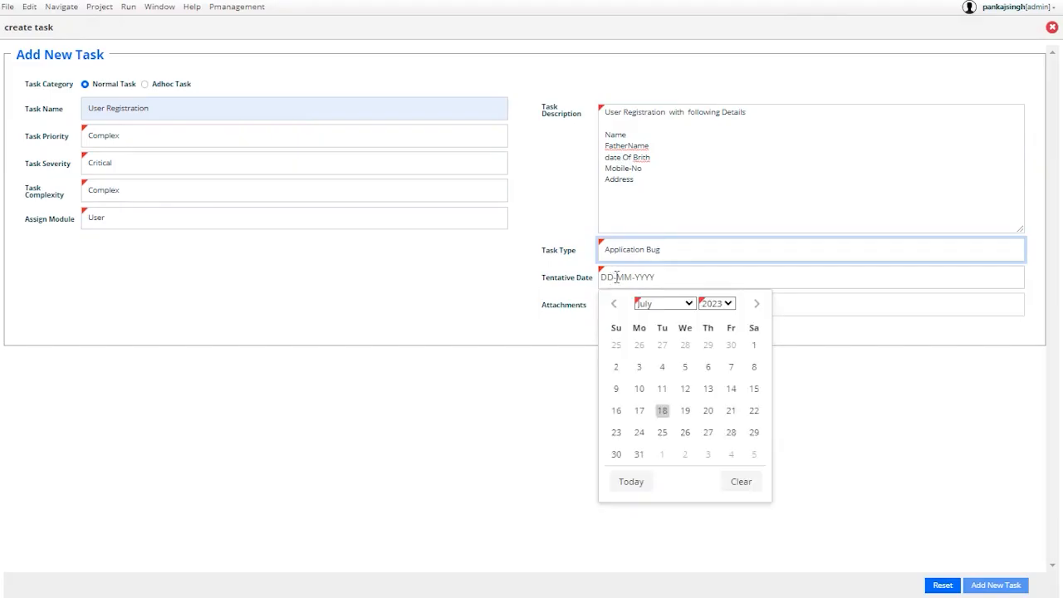
pyautogui.click(733, 393)
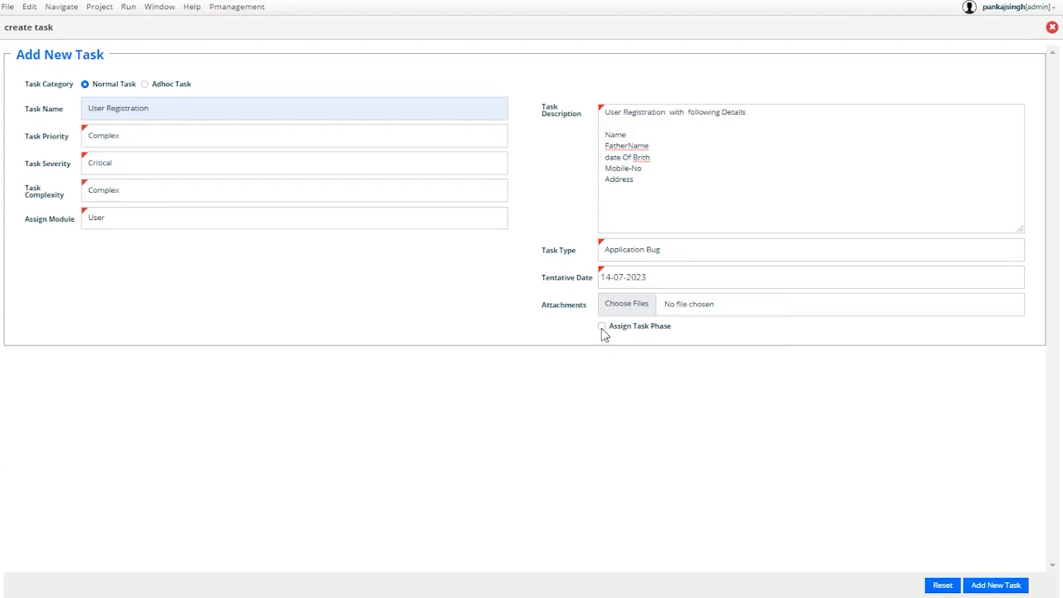
# Assign the task phases to team members, giving QC Release a from and to date of 14-07-2023, and add the task
pyautogui.click(601, 327)
pyautogui.click(308, 500)
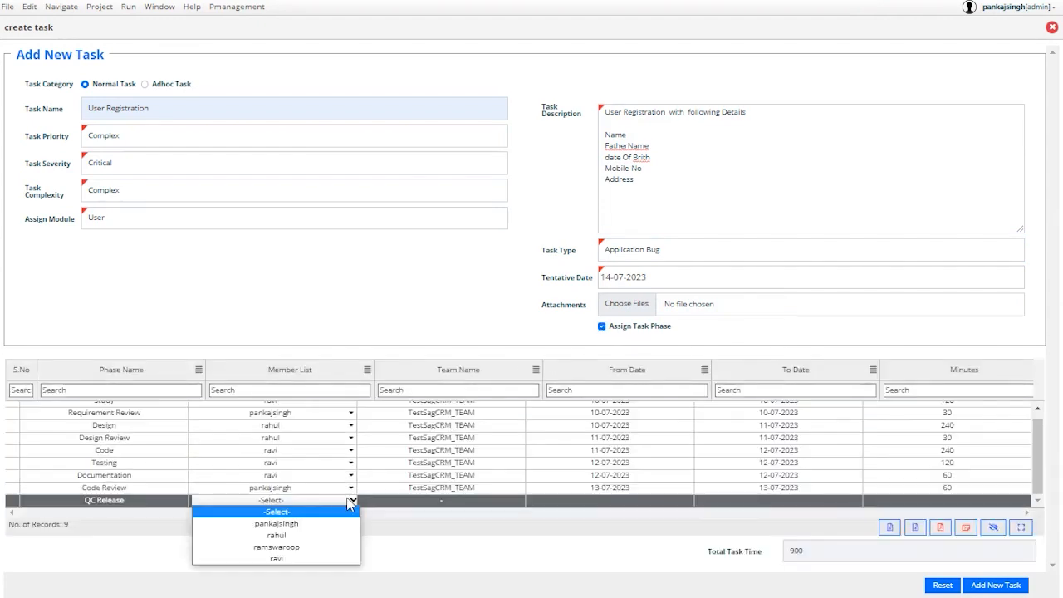
pyautogui.click(282, 524)
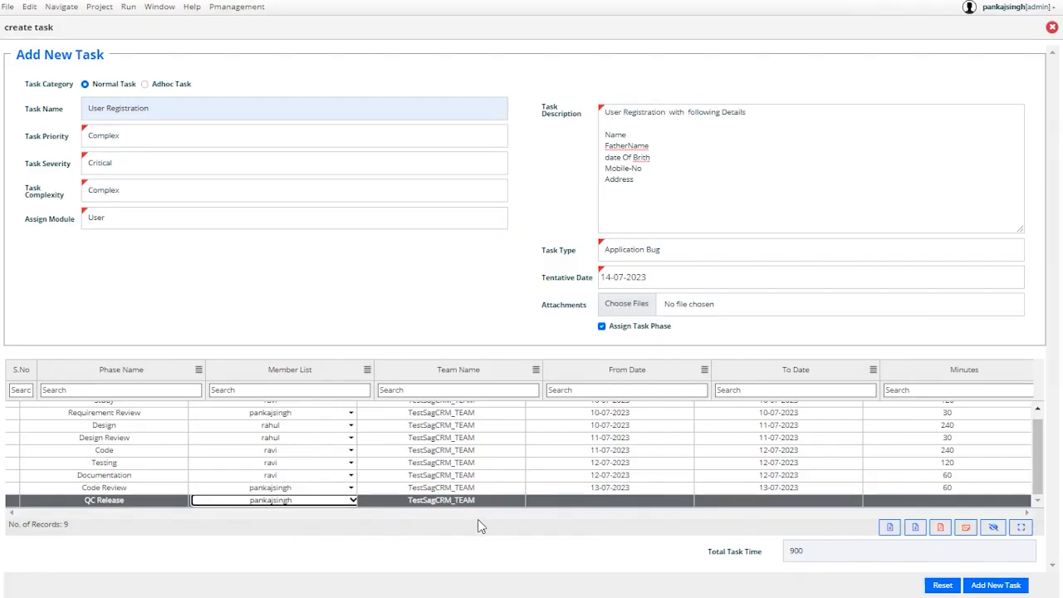
pyautogui.click(603, 500)
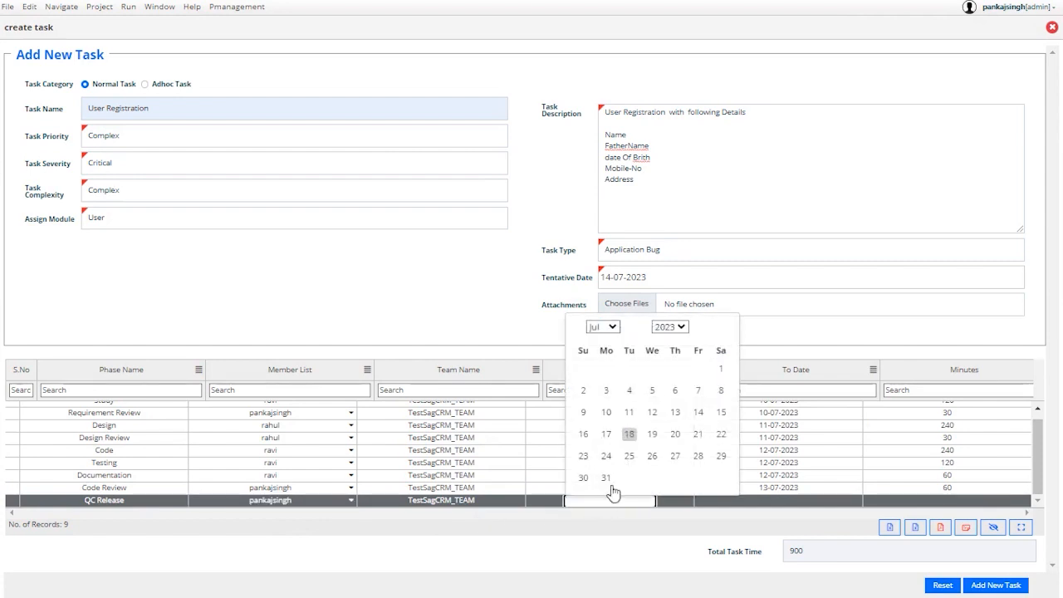
pyautogui.click(697, 412)
pyautogui.click(771, 502)
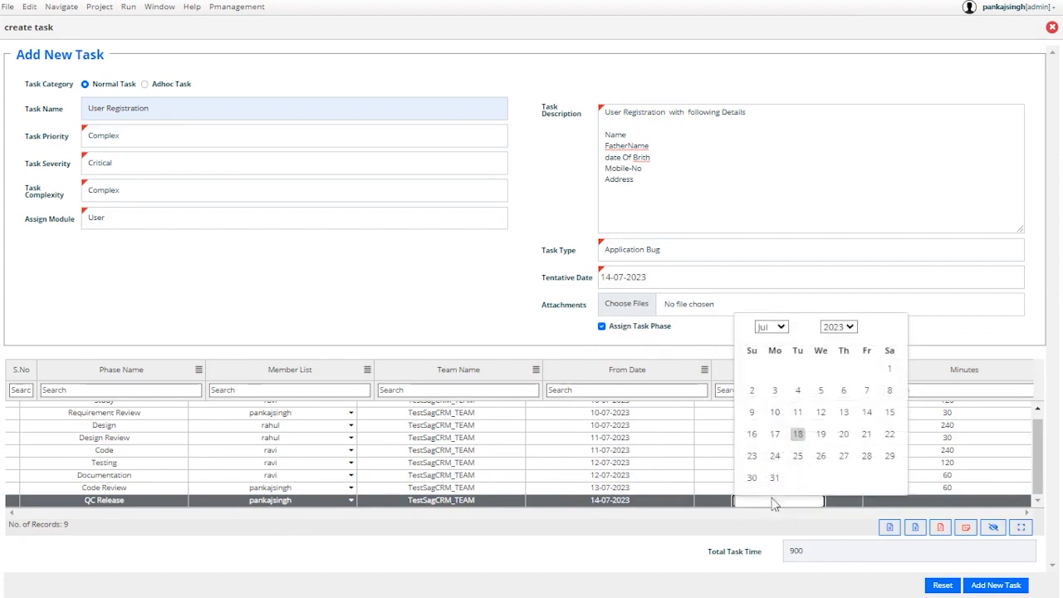
pyautogui.click(866, 412)
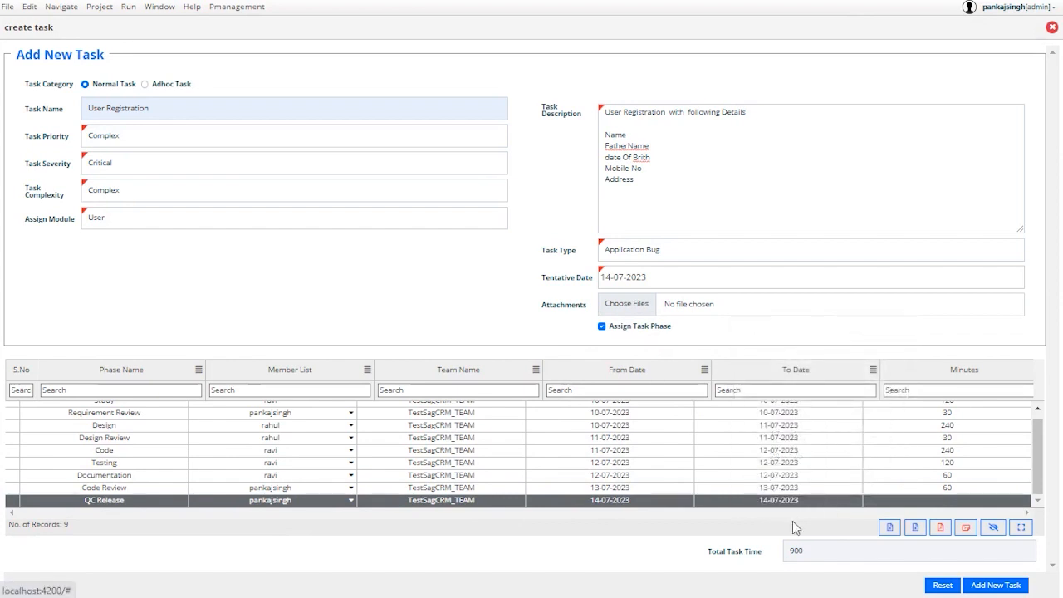
pyautogui.click(968, 586)
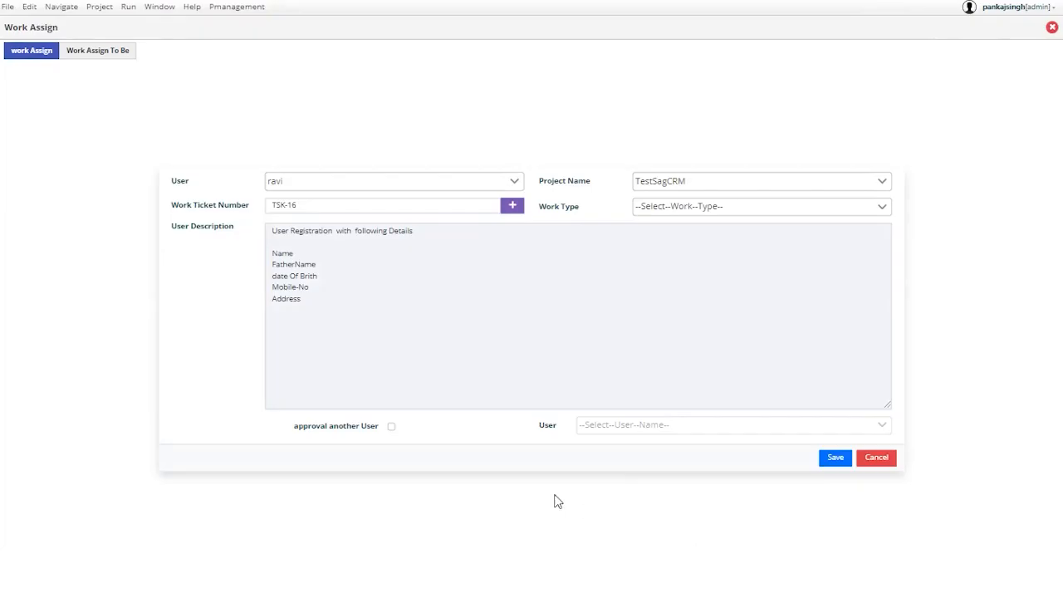
# Set the work type to BOTH, enable approval by another user, select the approver's user name and save the work assignment
pyautogui.click(731, 210)
pyautogui.click(674, 295)
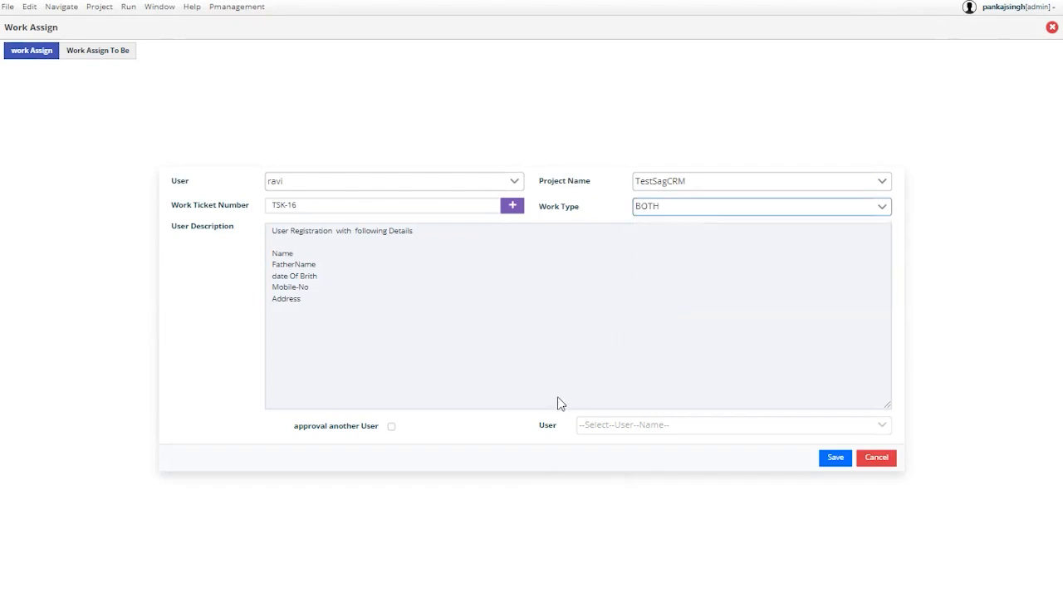
pyautogui.click(391, 426)
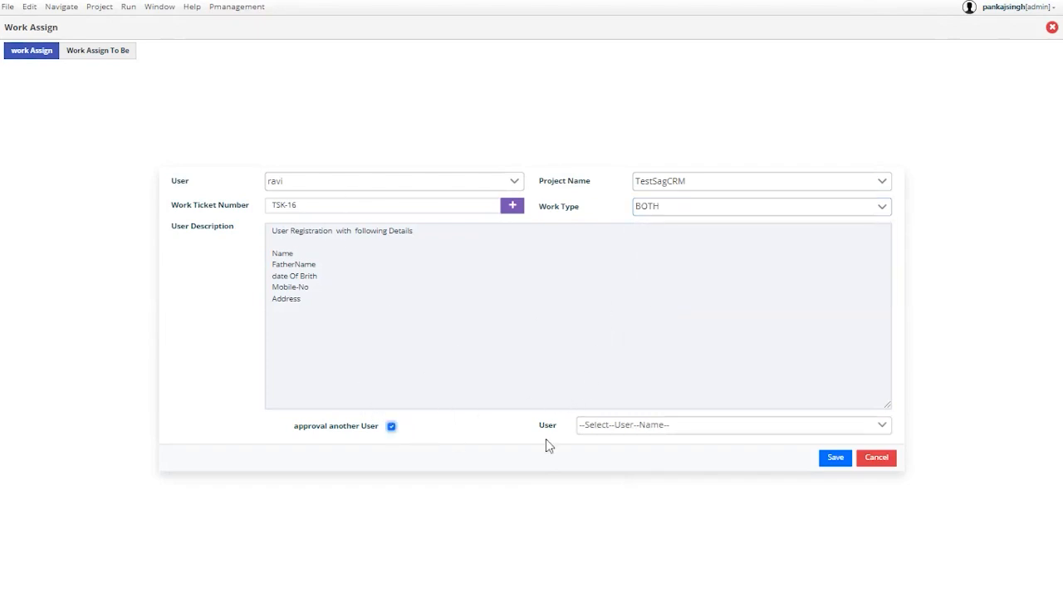
pyautogui.click(641, 427)
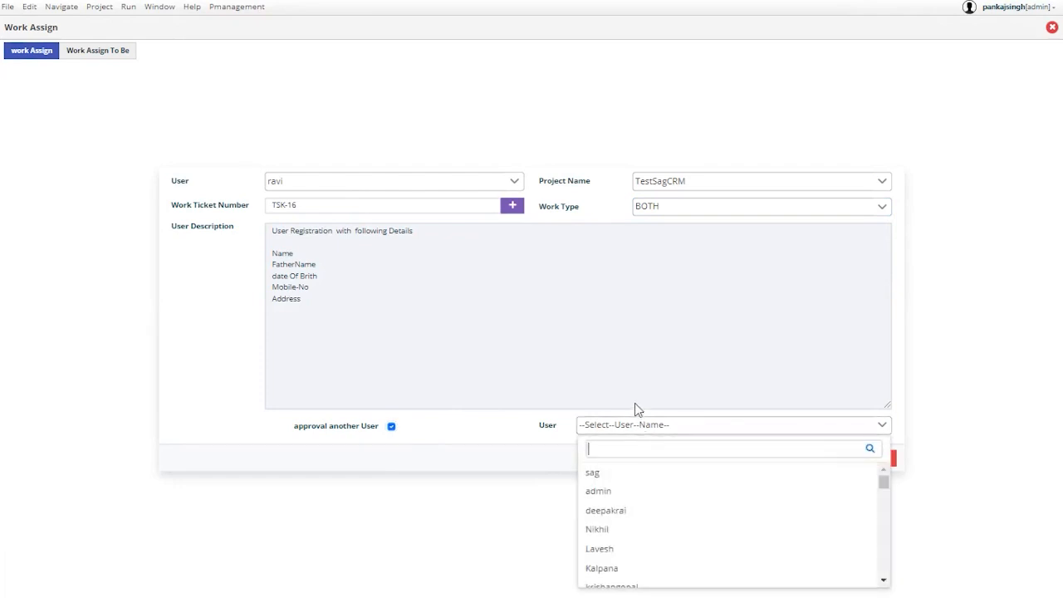
pyautogui.write('pan')
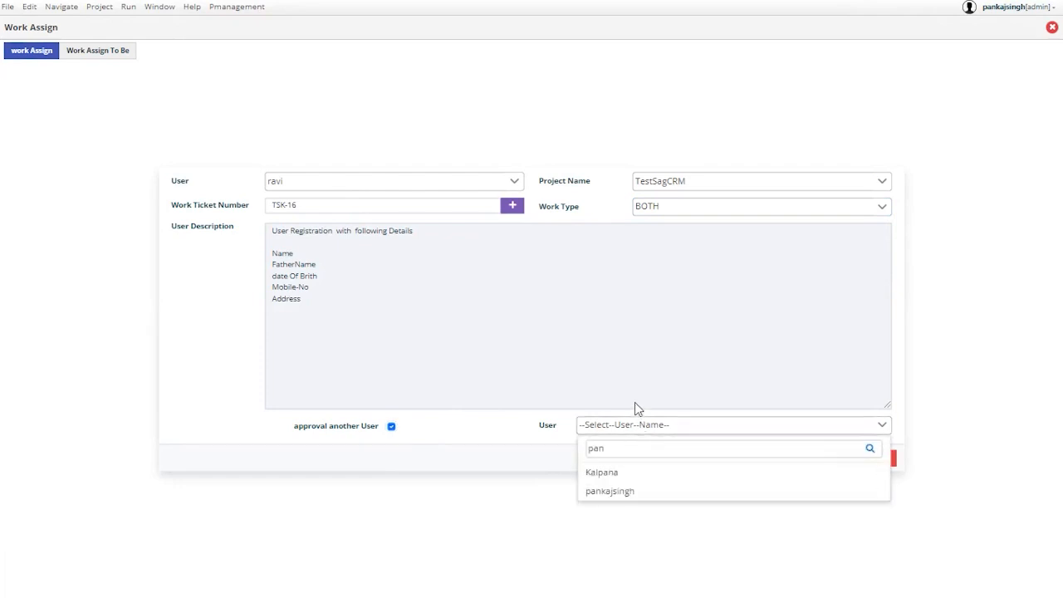
pyautogui.click(621, 492)
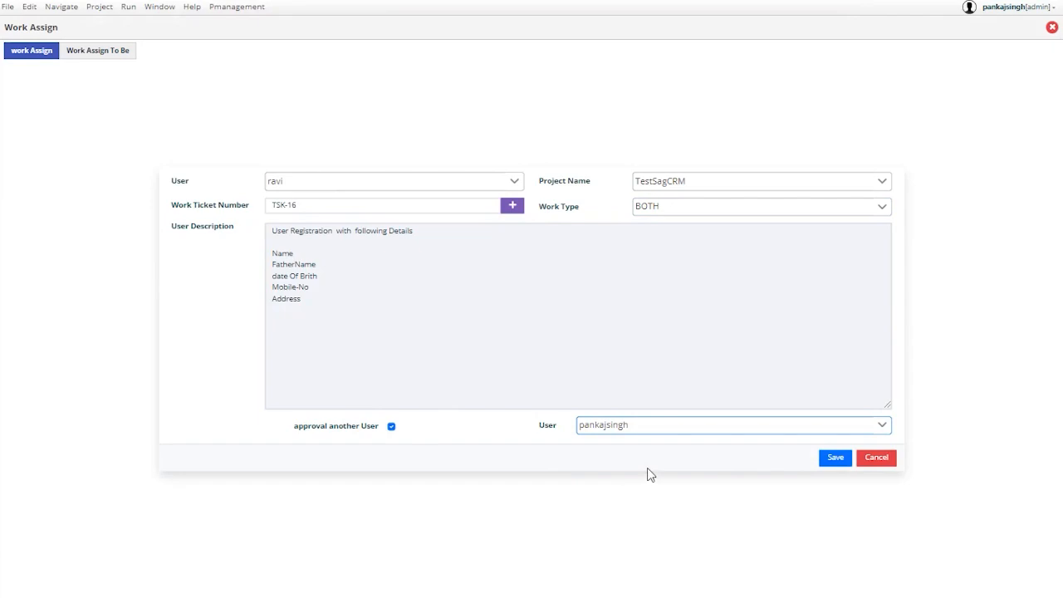
pyautogui.click(836, 460)
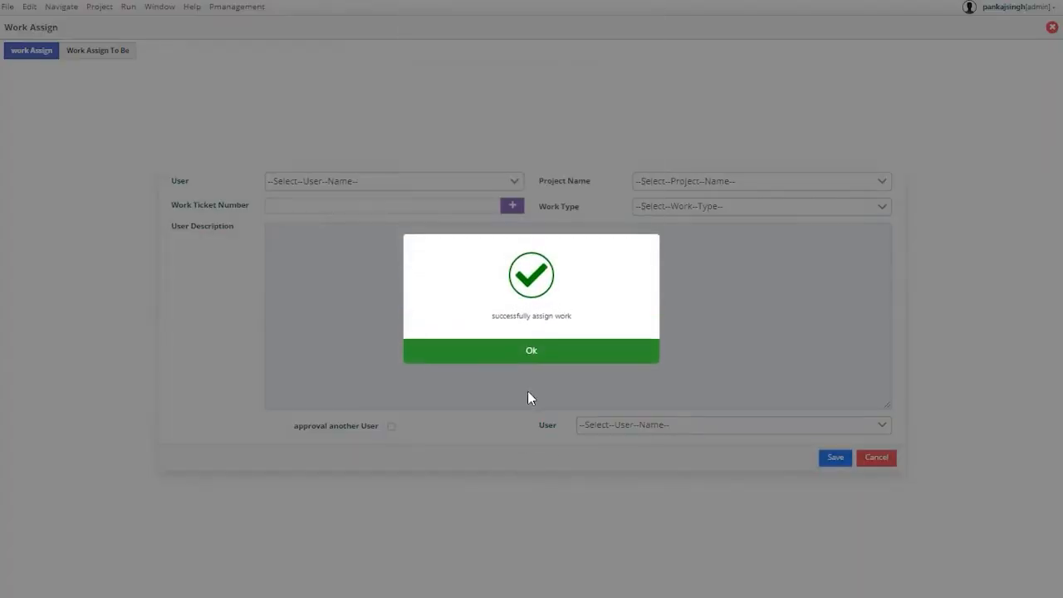